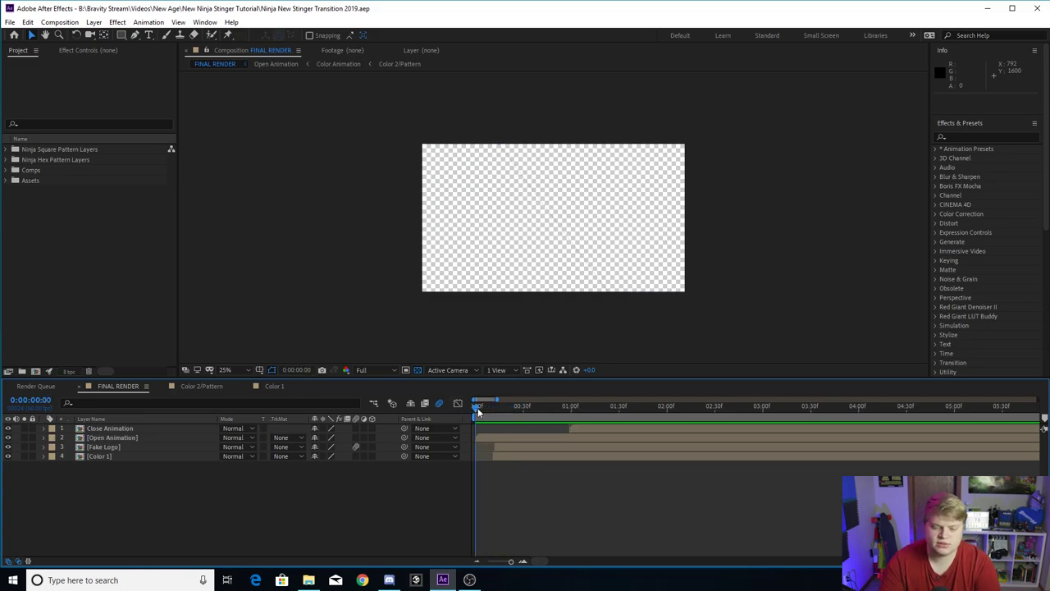
# - Scrub through the start of the FINAL RENDER composition and play the transition from the beginning
pyautogui.press('.')
pyautogui.moveTo(480, 408); pyautogui.dragTo(509, 405)
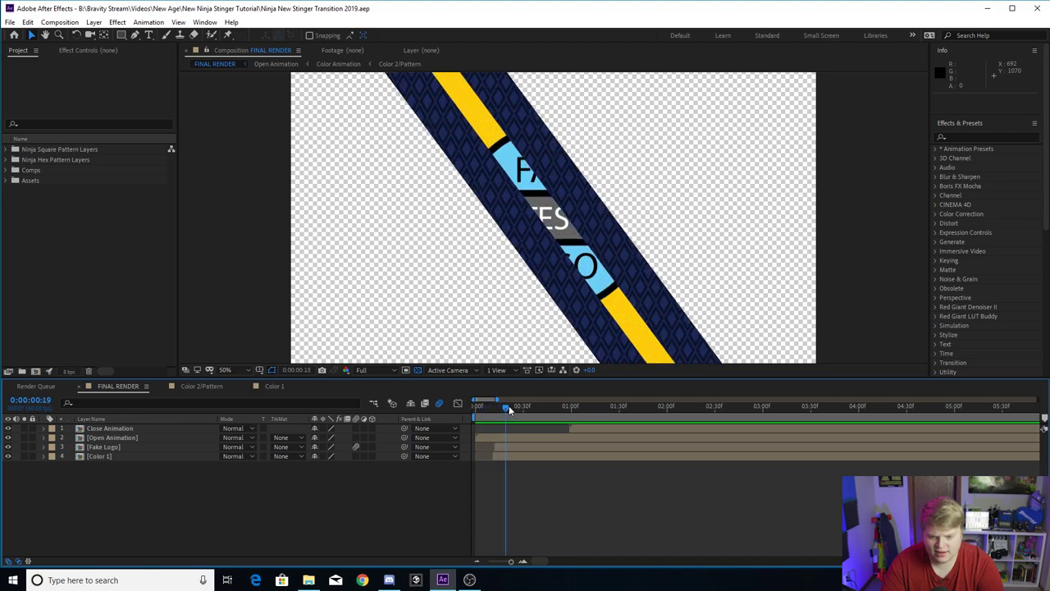
pyautogui.press(',')
pyautogui.moveTo(505, 406); pyautogui.dragTo(317, 421)
pyautogui.press('space')
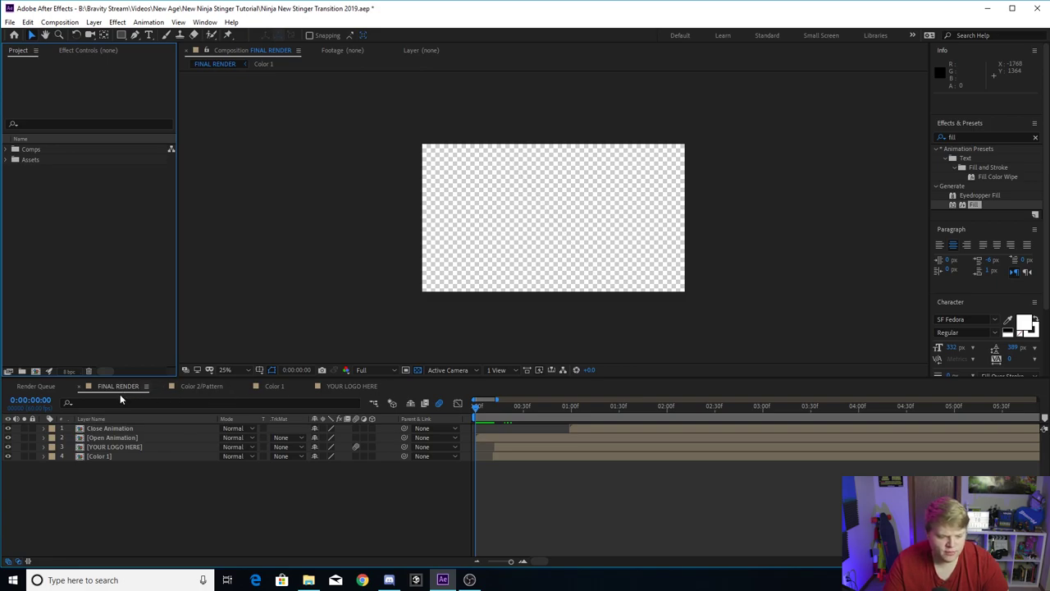
# - Look through the Color 2/Pattern, Color 1 and YOUR LOGO HERE compositions
pyautogui.click(203, 388)
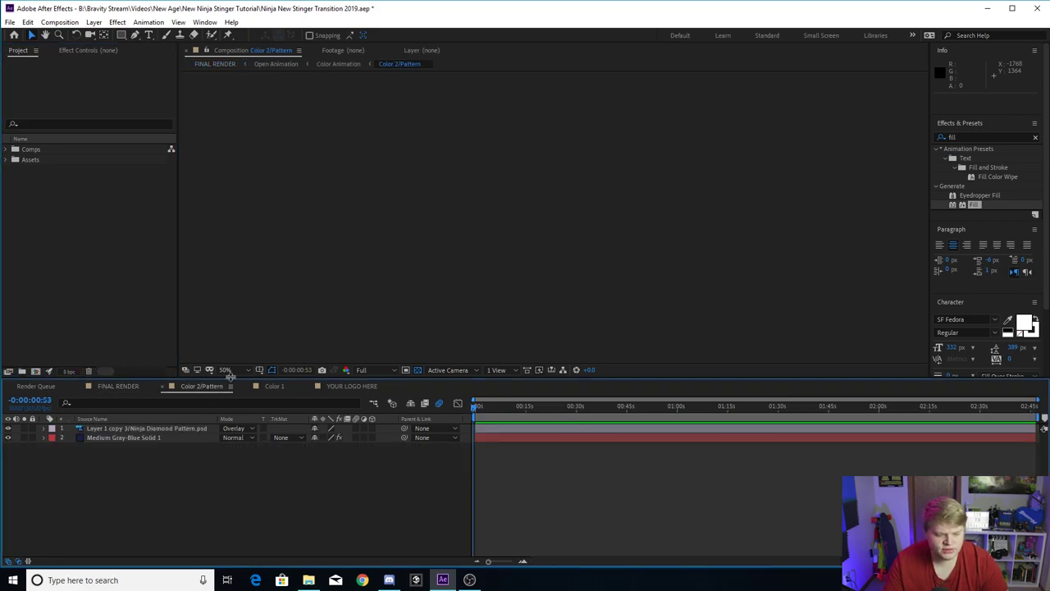
pyautogui.click(279, 386)
pyautogui.click(356, 388)
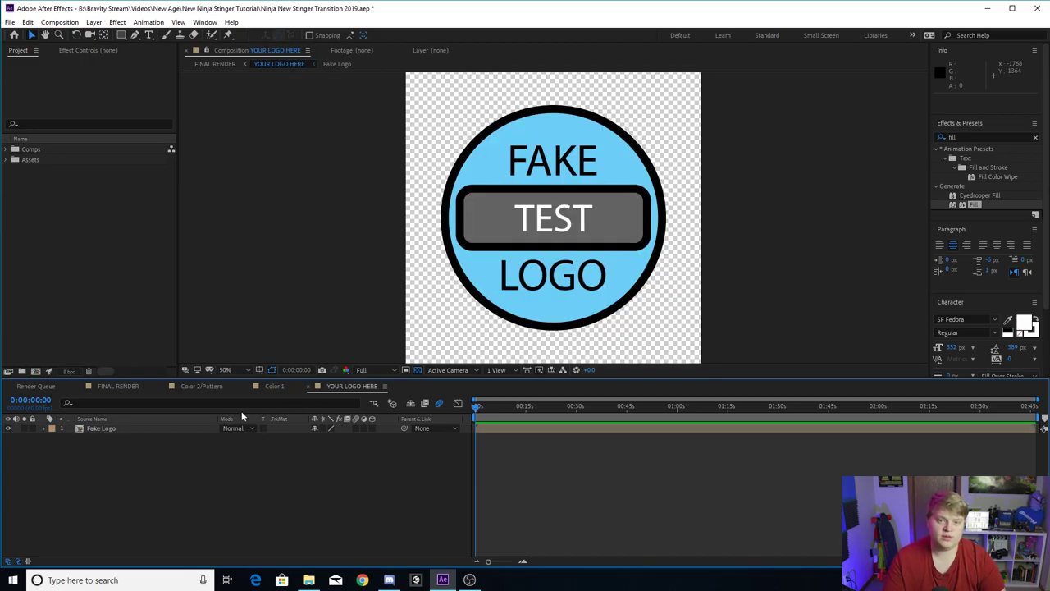
# - Try magenta EF0BFD as the Fill effect colour of Yellow Solid 1 in the Color 1 composition
pyautogui.click(272, 387)
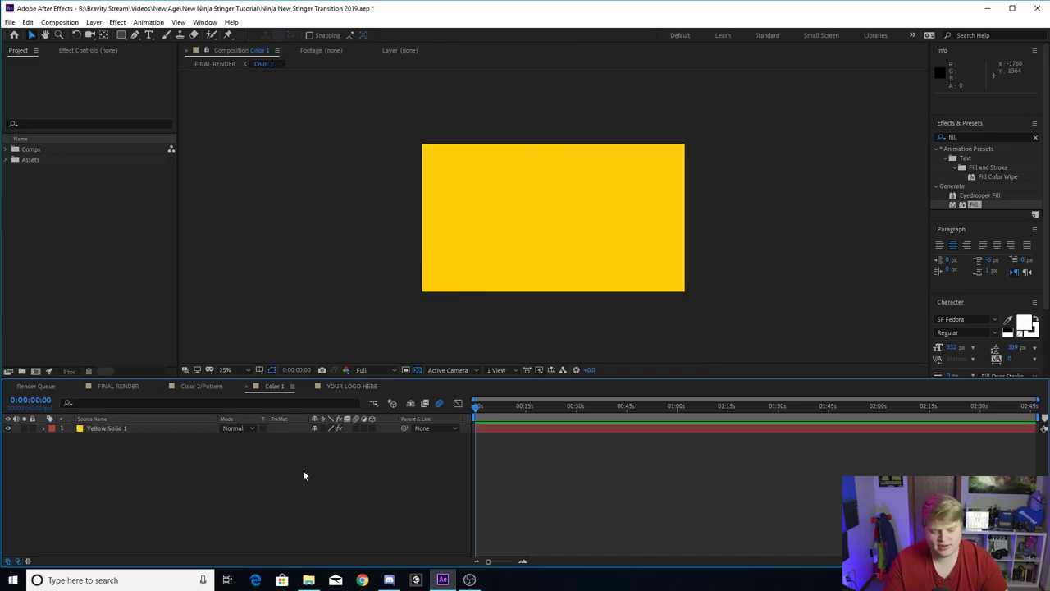
pyautogui.click(106, 430)
pyautogui.moveTo(479, 412); pyautogui.dragTo(426, 407)
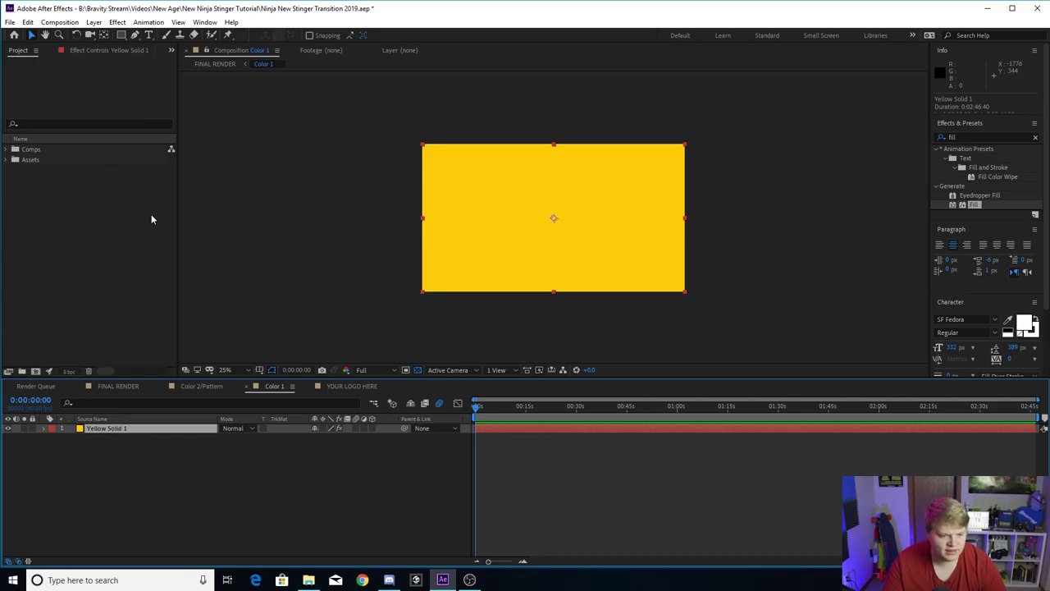
pyautogui.click(112, 50)
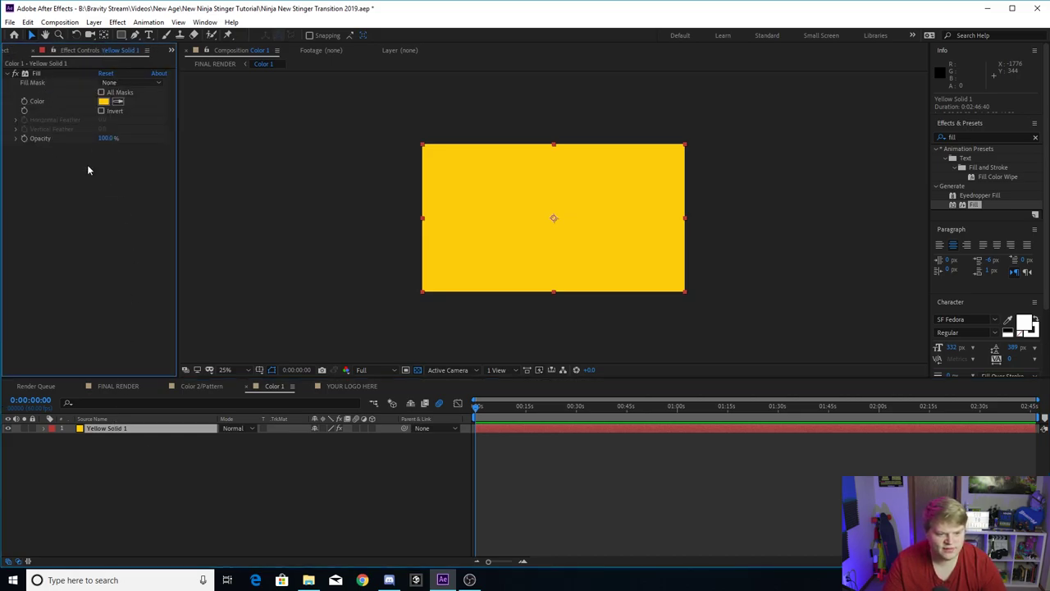
pyautogui.click(104, 103)
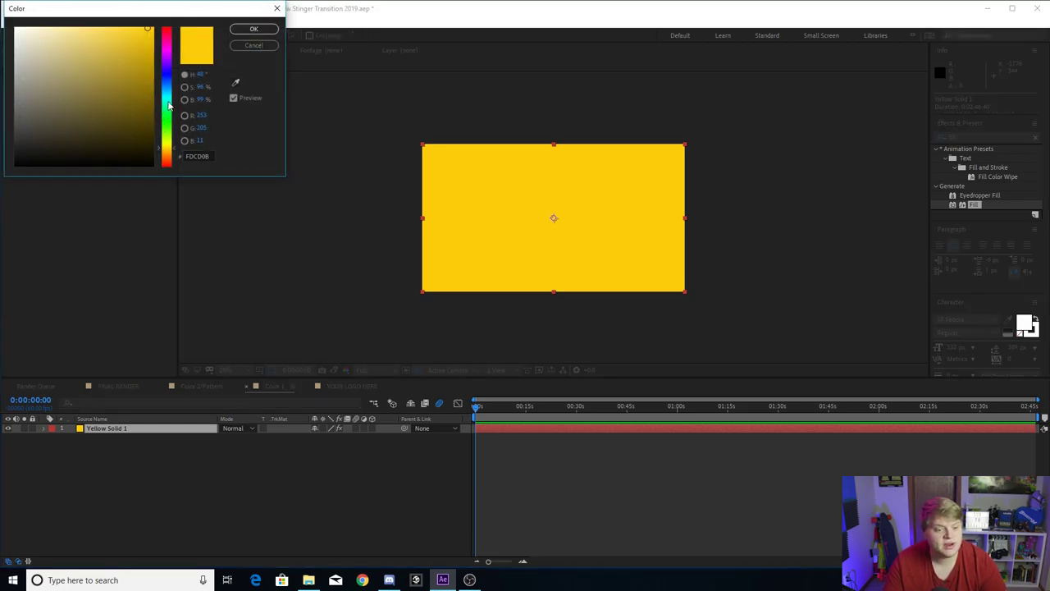
pyautogui.click(167, 100)
pyautogui.click(164, 54)
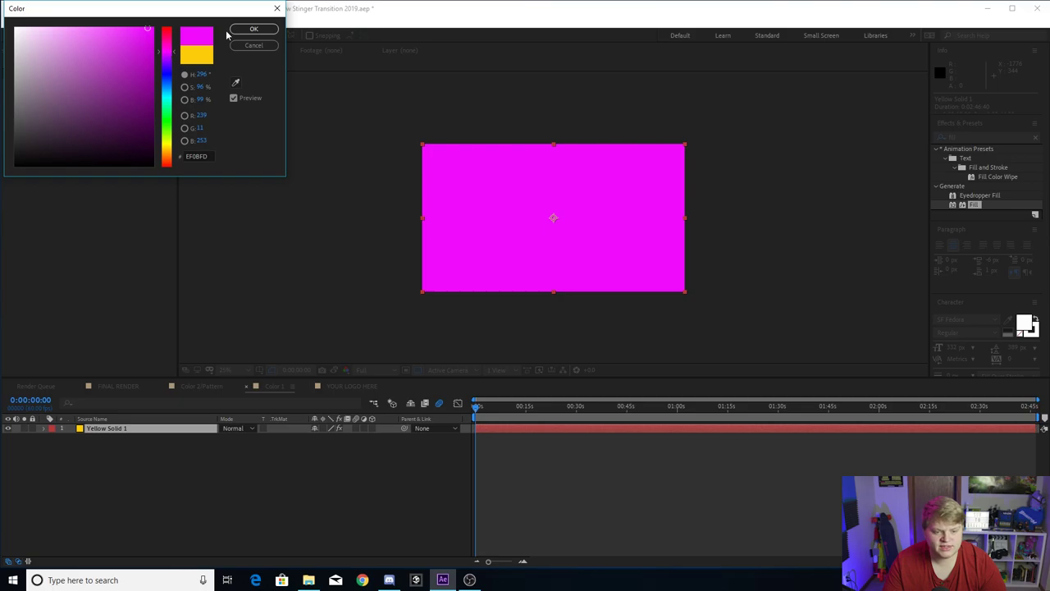
pyautogui.click(253, 29)
# - Check the magenta colour in FINAL RENDER and undo the Fill colour change in Color 1
pyautogui.click(117, 387)
pyautogui.moveTo(493, 405)
pyautogui.mouseDown()
pyautogui.moveTo(534, 407)
pyautogui.moveTo(497, 410)
pyautogui.mouseUp()
pyautogui.click(275, 387)
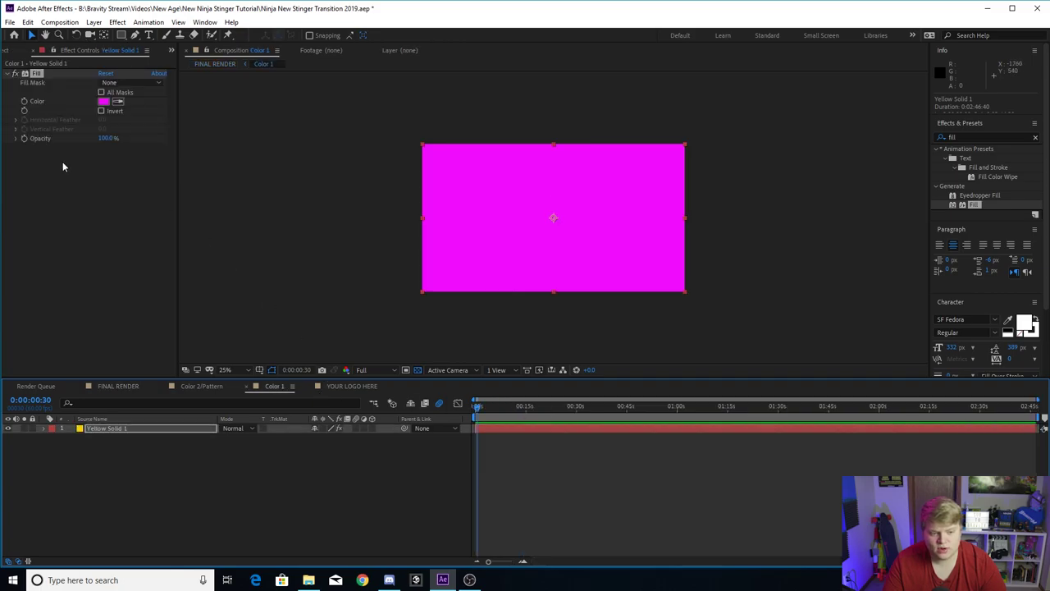
pyautogui.click(123, 246)
pyautogui.hotkey('ctrl', 'z')
pyautogui.click(260, 483)
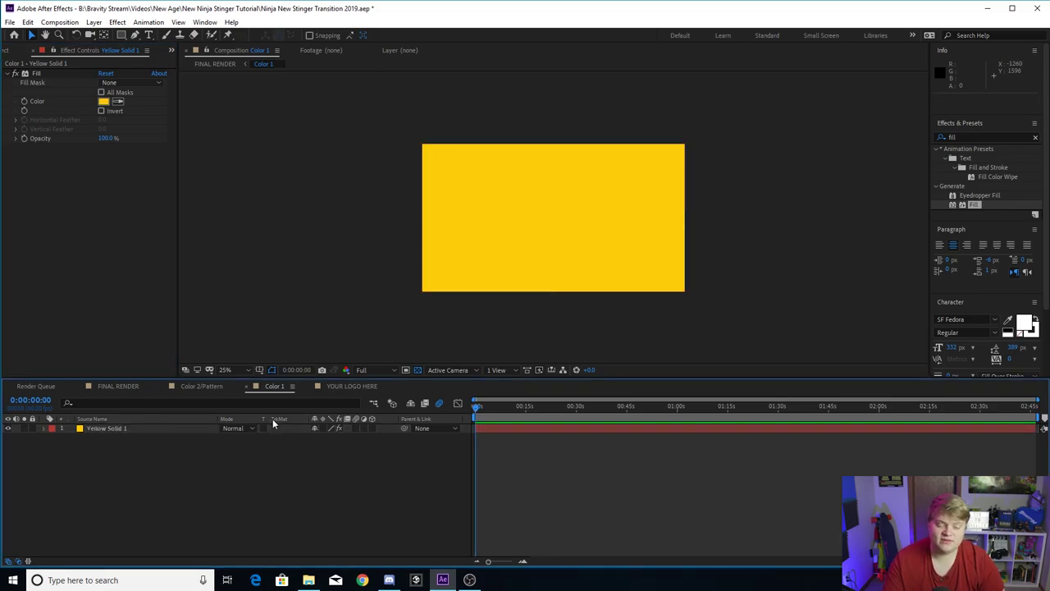
# - Try dark green 144016 as the Fill effect colour of Medium Gray-Blue Solid 1 in the Color 2/Pattern composition
pyautogui.click(196, 386)
pyautogui.moveTo(495, 405); pyautogui.dragTo(508, 405)
pyautogui.click(149, 438)
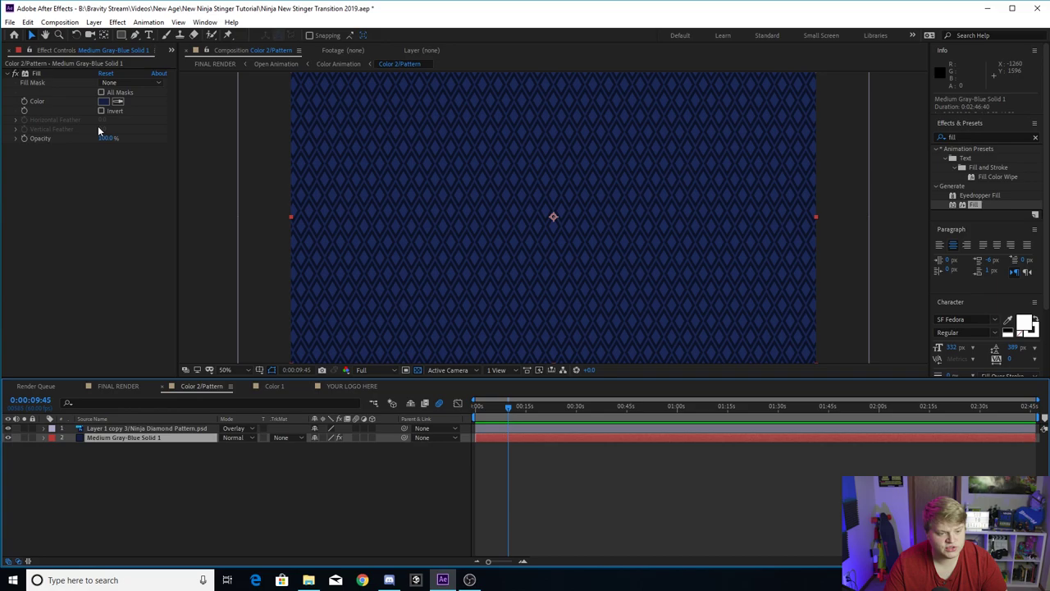
pyautogui.click(103, 102)
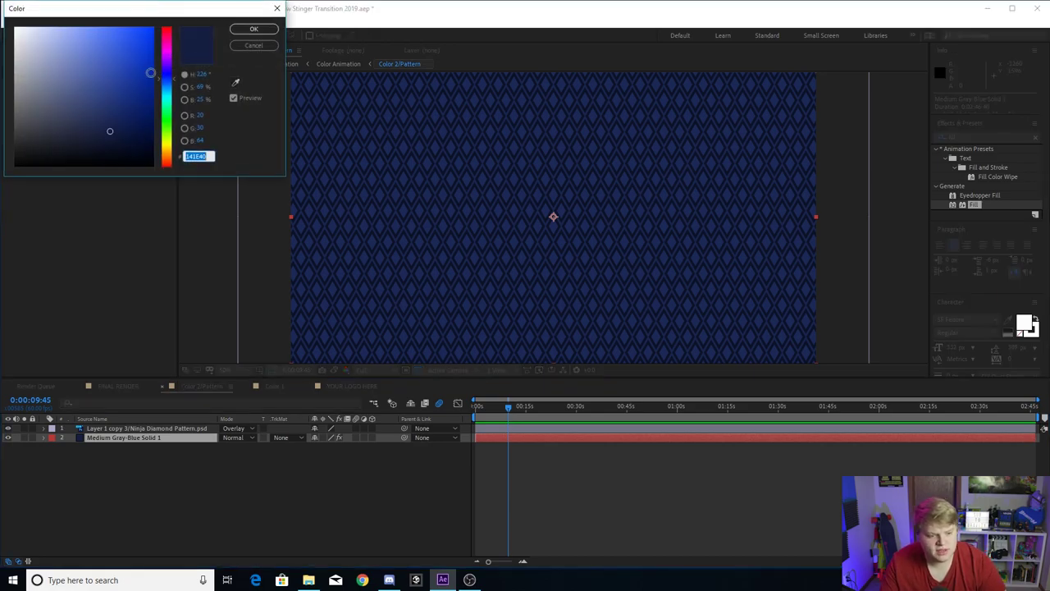
pyautogui.click(169, 125)
pyautogui.moveTo(175, 130); pyautogui.dragTo(168, 125)
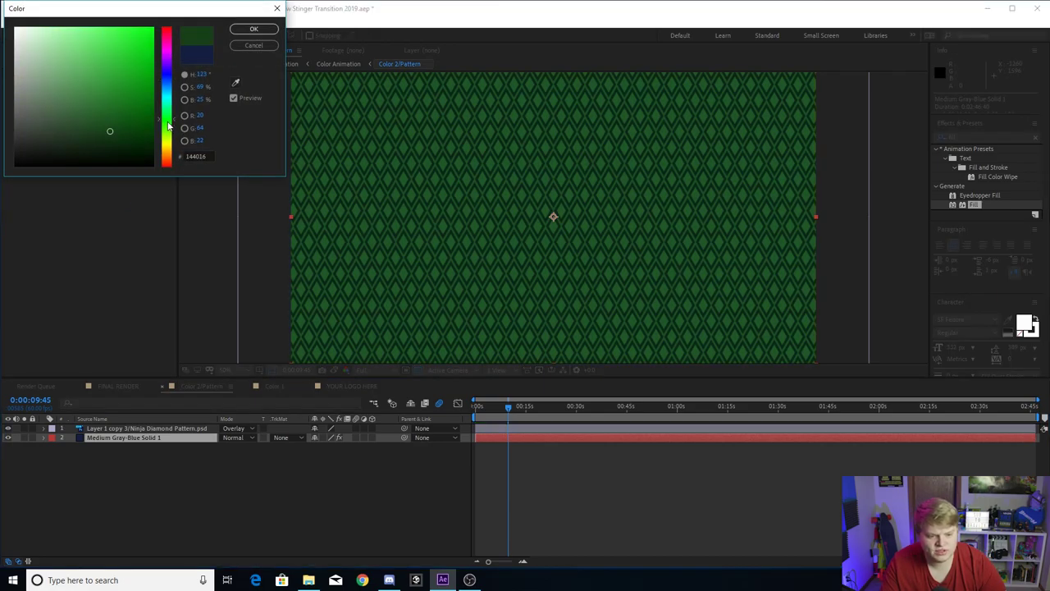
pyautogui.click(253, 29)
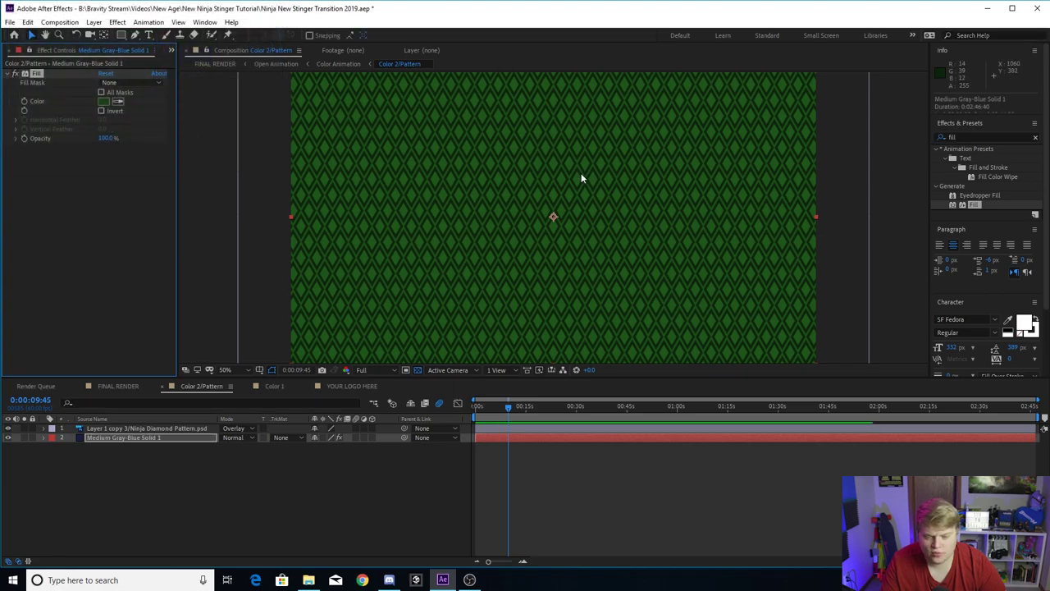
# - Check the green pattern background in FINAL RENDER and undo the Fill colour change in Color 2/Pattern
pyautogui.click(120, 382)
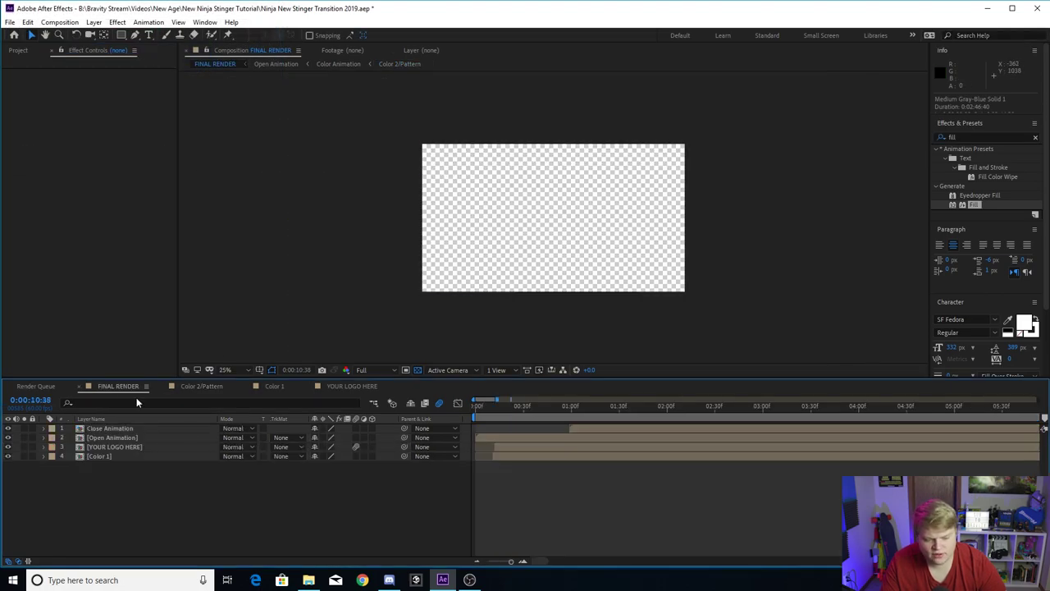
pyautogui.moveTo(482, 411); pyautogui.dragTo(522, 411)
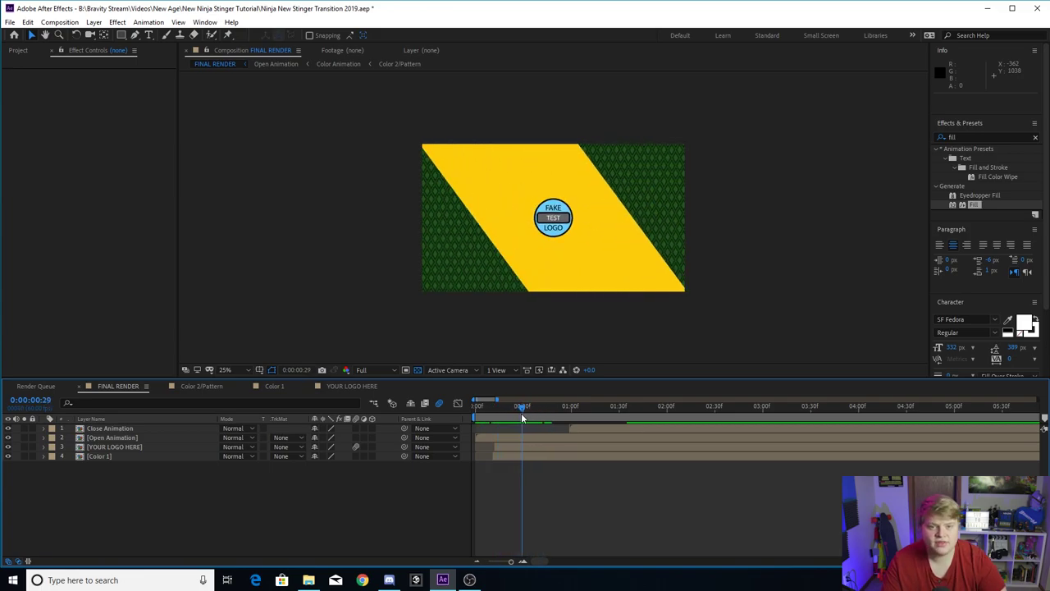
pyautogui.click(205, 387)
pyautogui.click(128, 438)
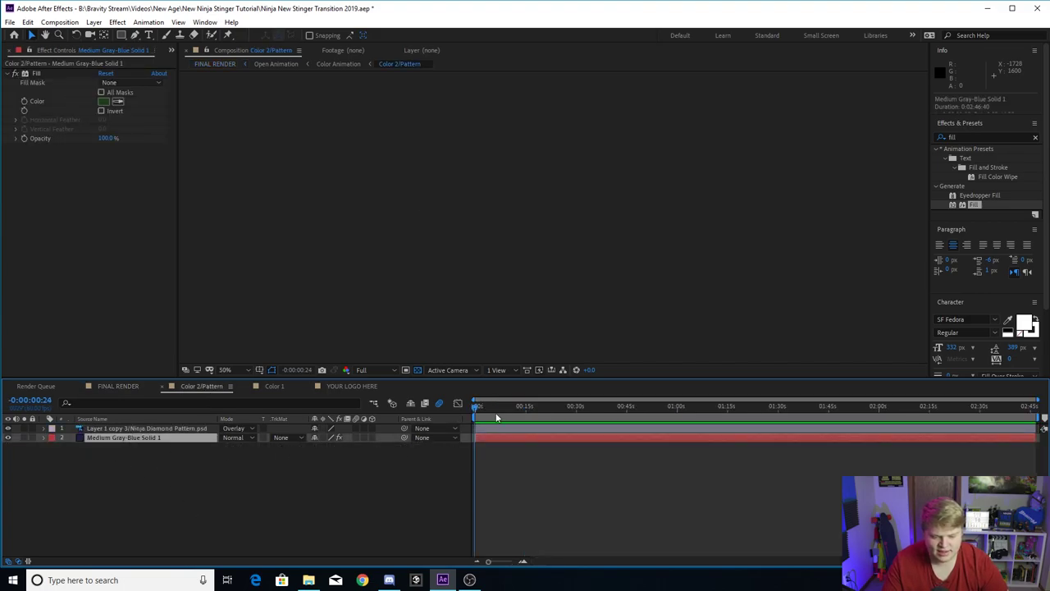
pyautogui.click(366, 498)
pyautogui.hotkey('ctrl', 'z')
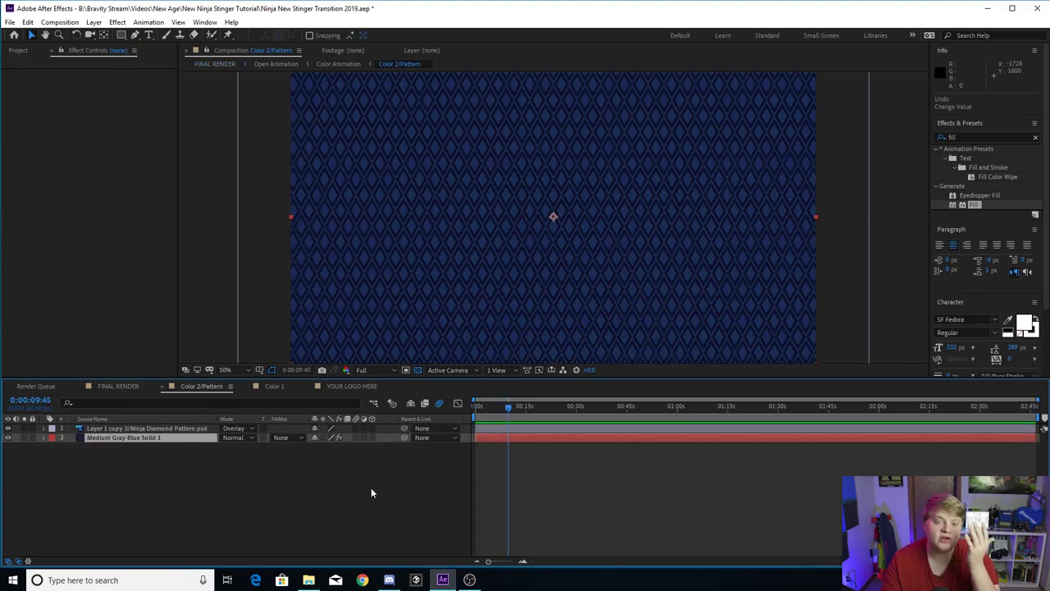
pyautogui.click(213, 509)
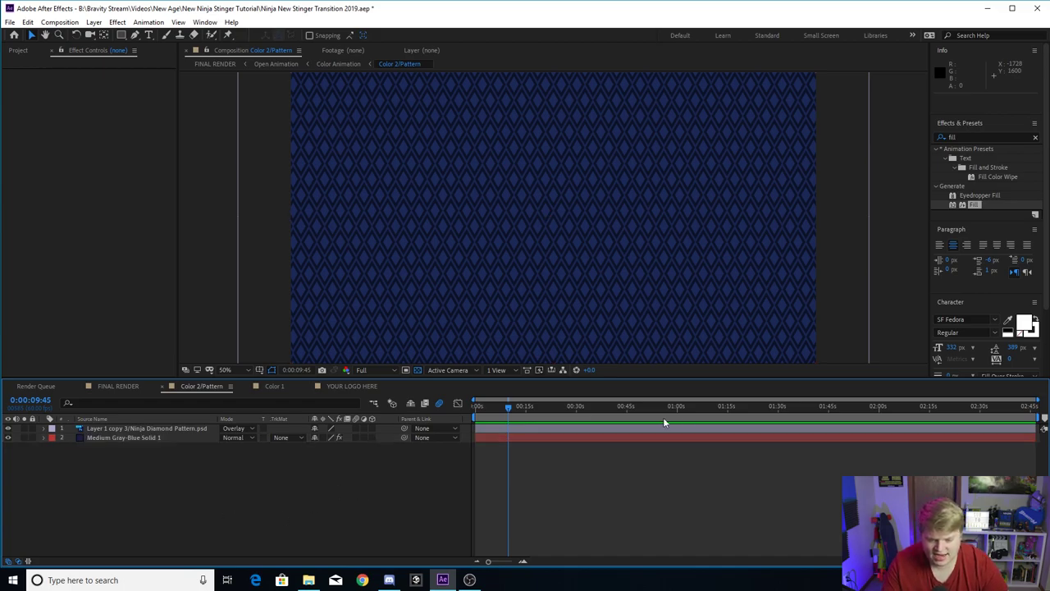
# - Compare the Color 2/Pattern composition with and without the Ninja Diamond Pattern layer by toggling its visibility
pyautogui.moveTo(513, 405); pyautogui.dragTo(508, 409)
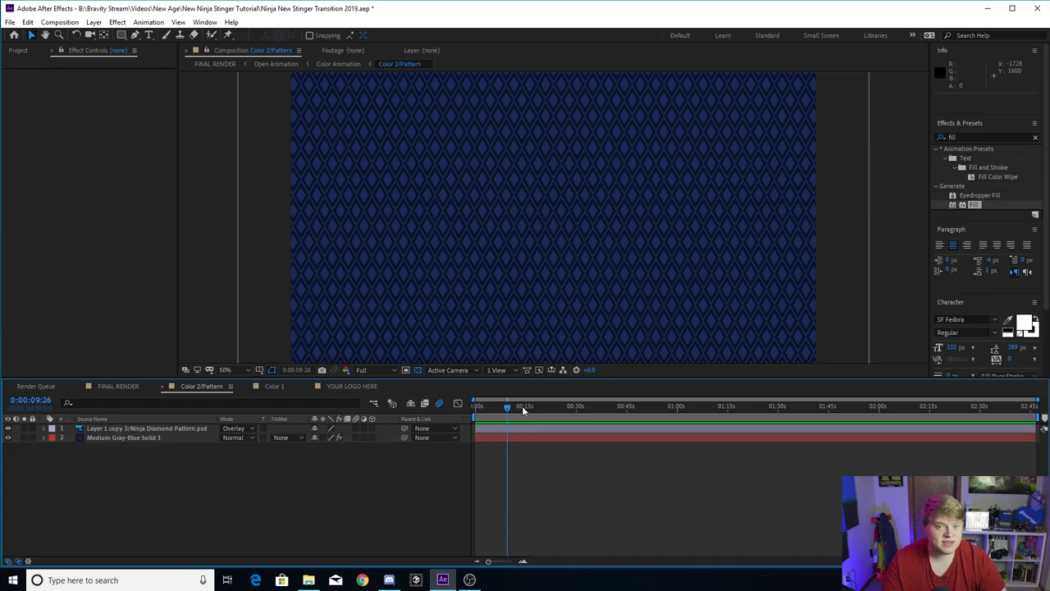
pyautogui.press(',')
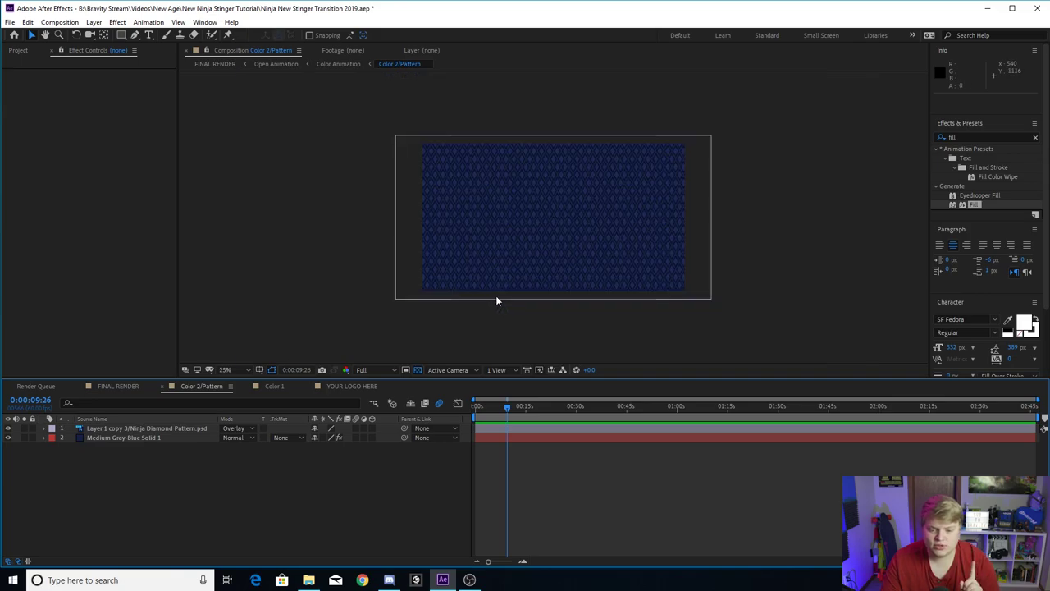
pyautogui.press('.')
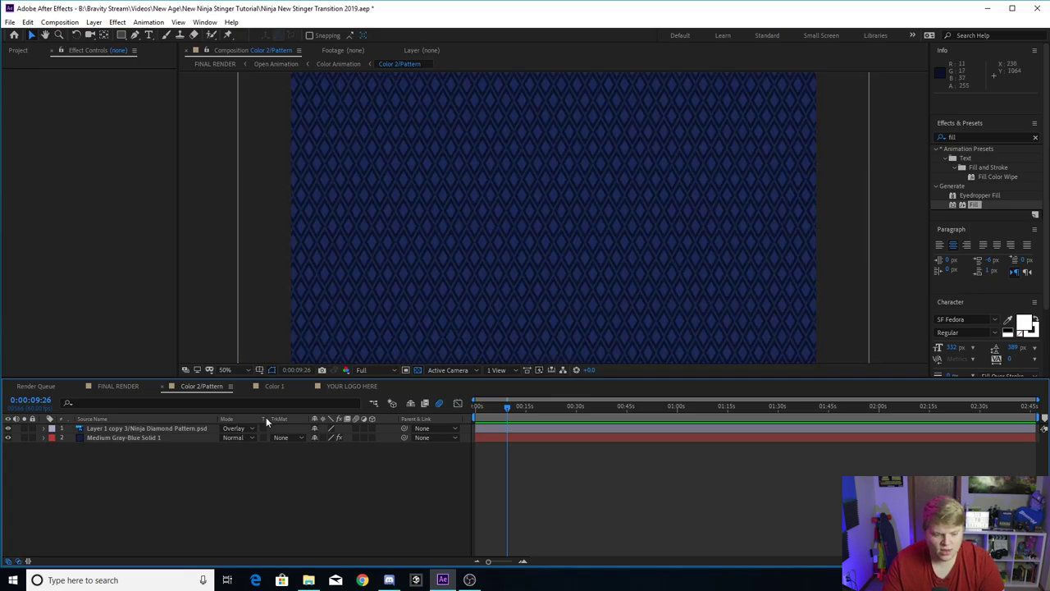
pyautogui.click(127, 427)
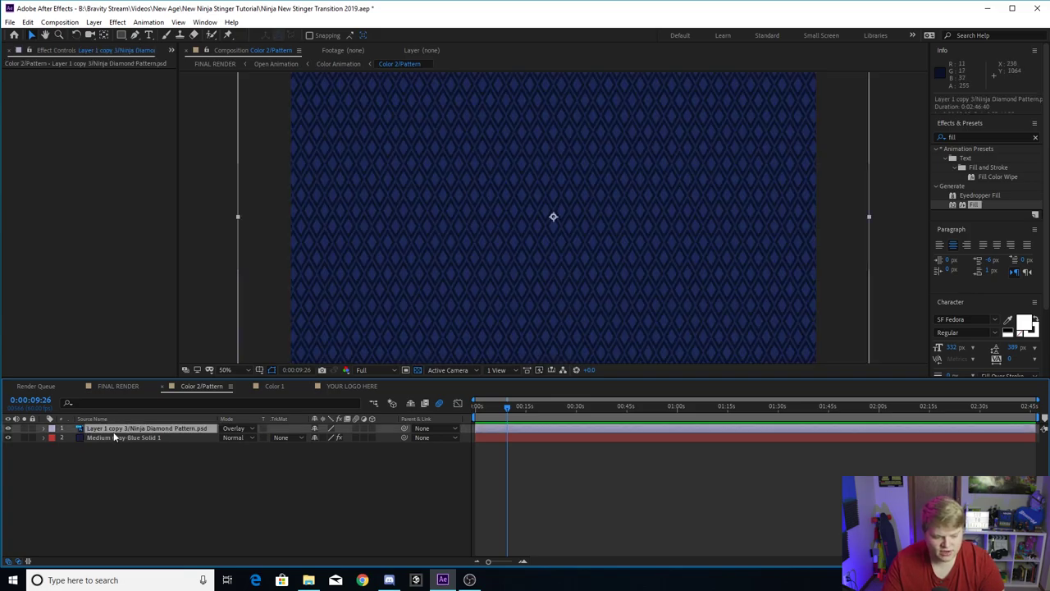
pyautogui.click(8, 429)
pyautogui.click(8, 429)
pyautogui.click(8, 429)
pyautogui.click(8, 429)
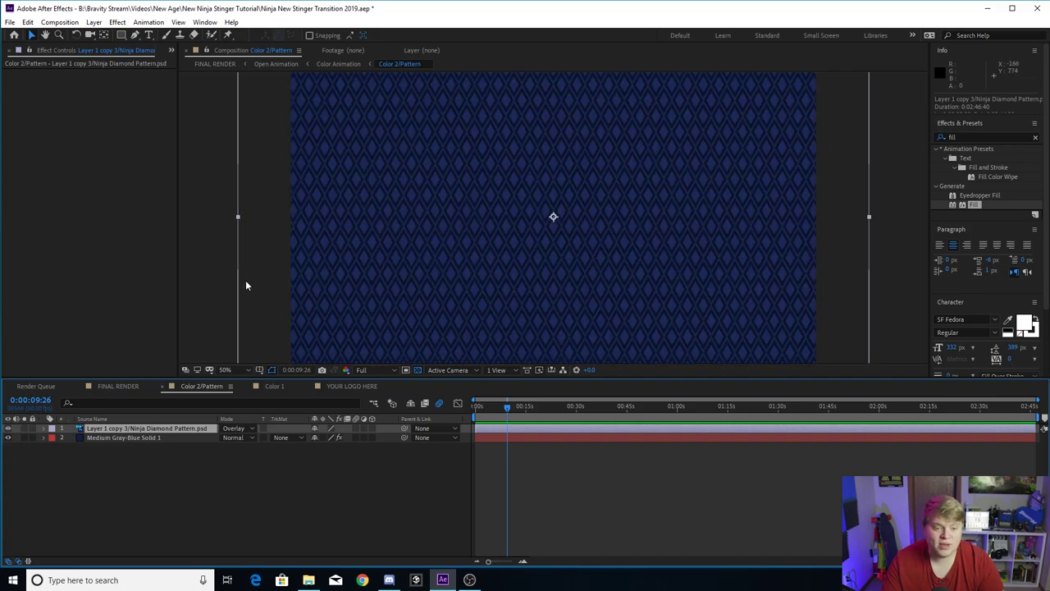
pyautogui.click(8, 430)
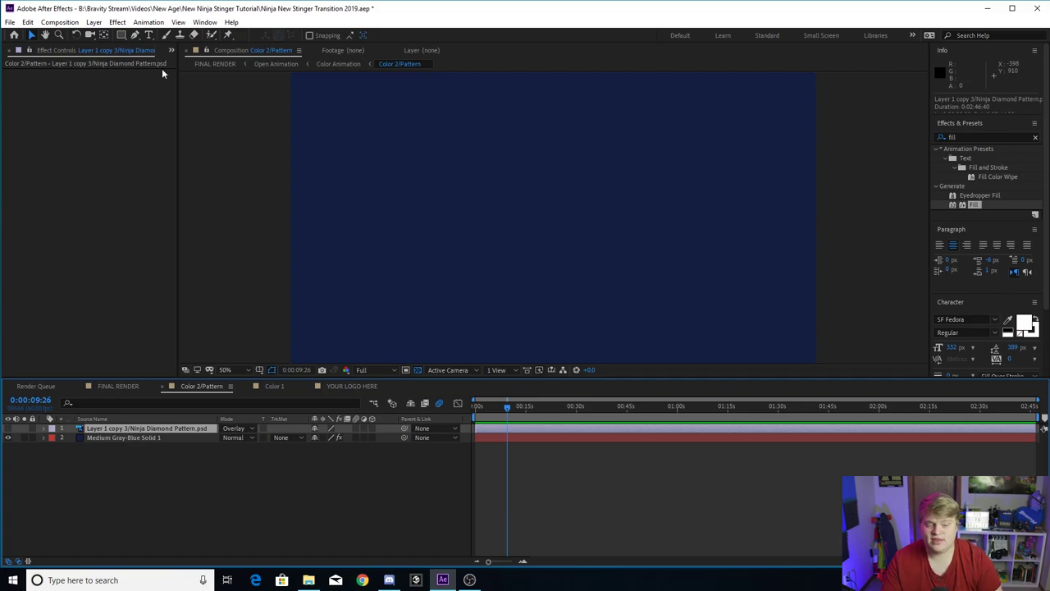
pyautogui.click(8, 429)
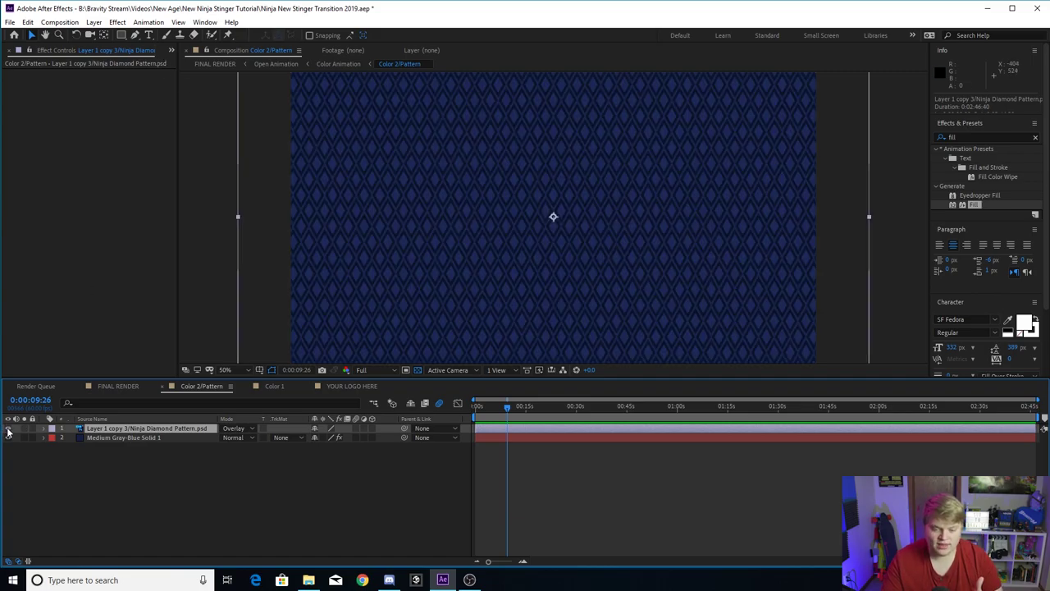
# - Hide the Ninja Diamond Pattern layer and add Ninja Square Pattern from the Assets folder above it in Color 2/Pattern
pyautogui.click(9, 429)
pyautogui.click(171, 50)
pyautogui.click(192, 69)
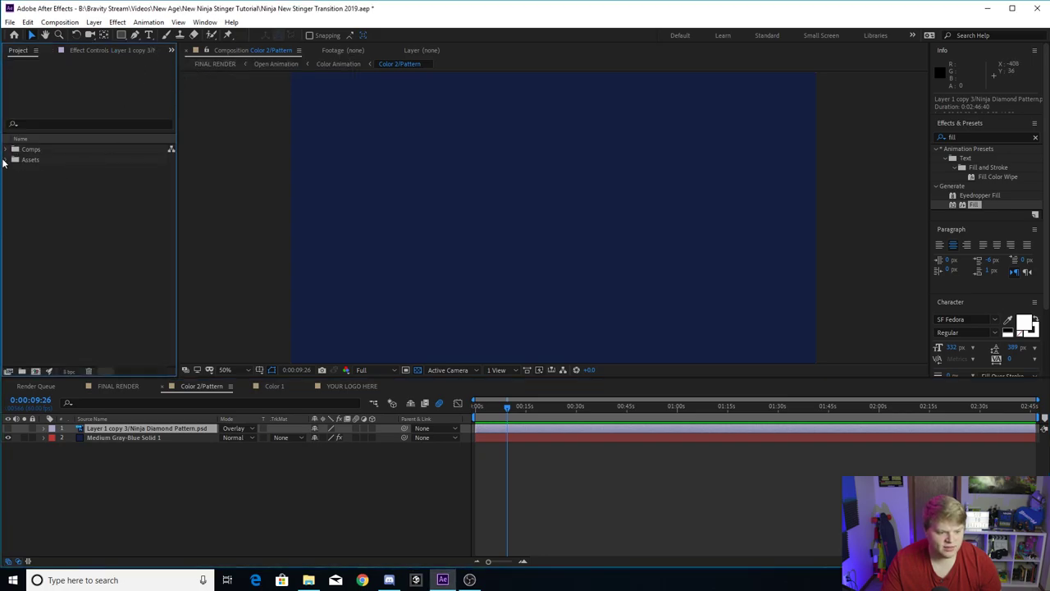
pyautogui.click(5, 160)
pyautogui.click(66, 191)
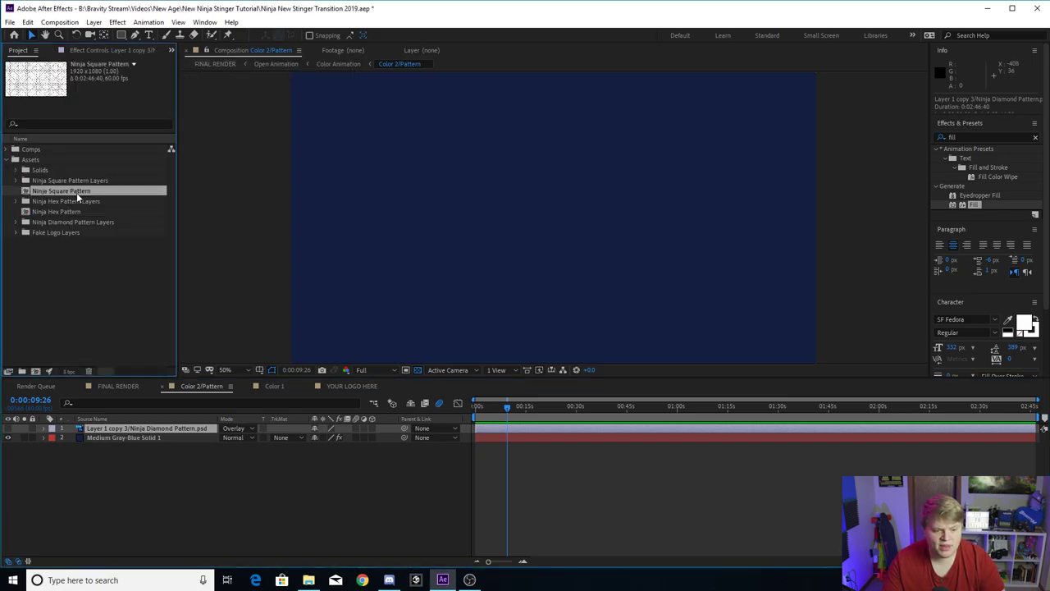
pyautogui.click(59, 211)
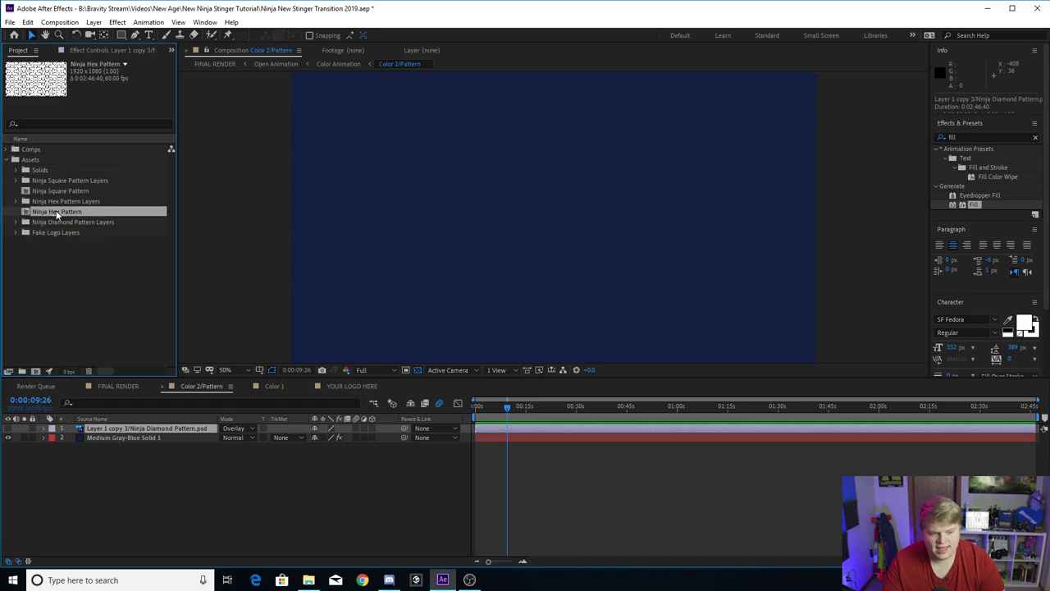
pyautogui.click(65, 190)
pyautogui.moveTo(74, 195); pyautogui.dragTo(148, 425)
pyautogui.scroll(-1, 478, 260)
pyautogui.scroll(1, 478, 260)
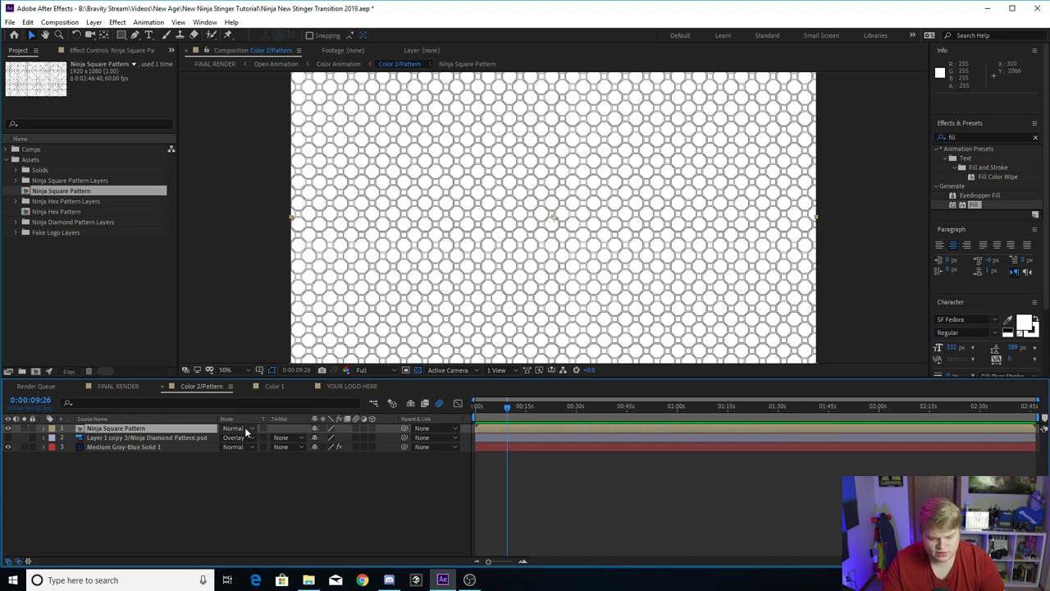
# - Look over the blending modes offered for the Ninja Square Pattern layer and the available timeline columns
pyautogui.click(238, 429)
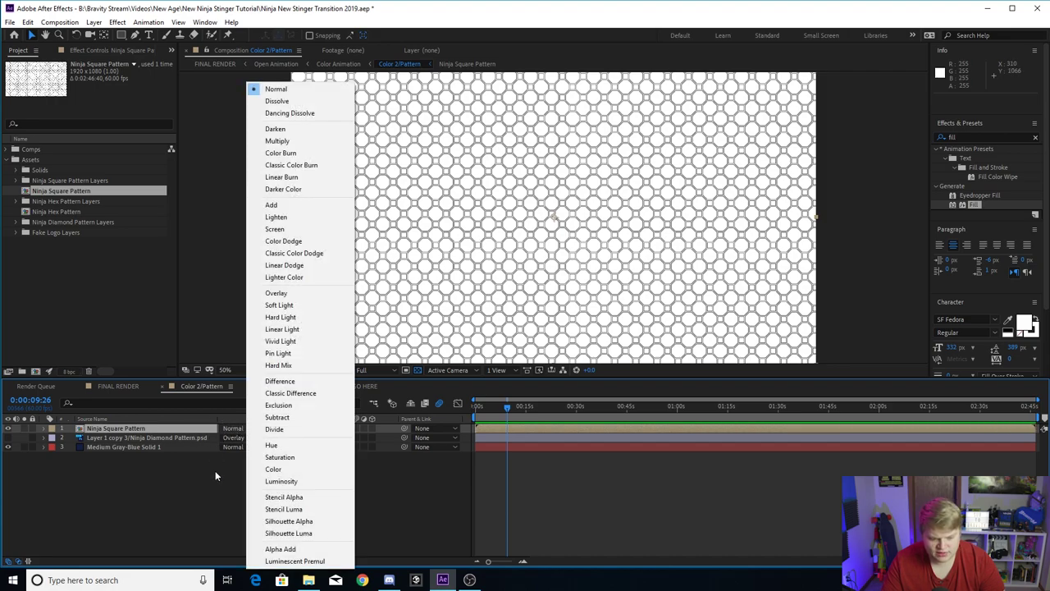
pyautogui.click(215, 475)
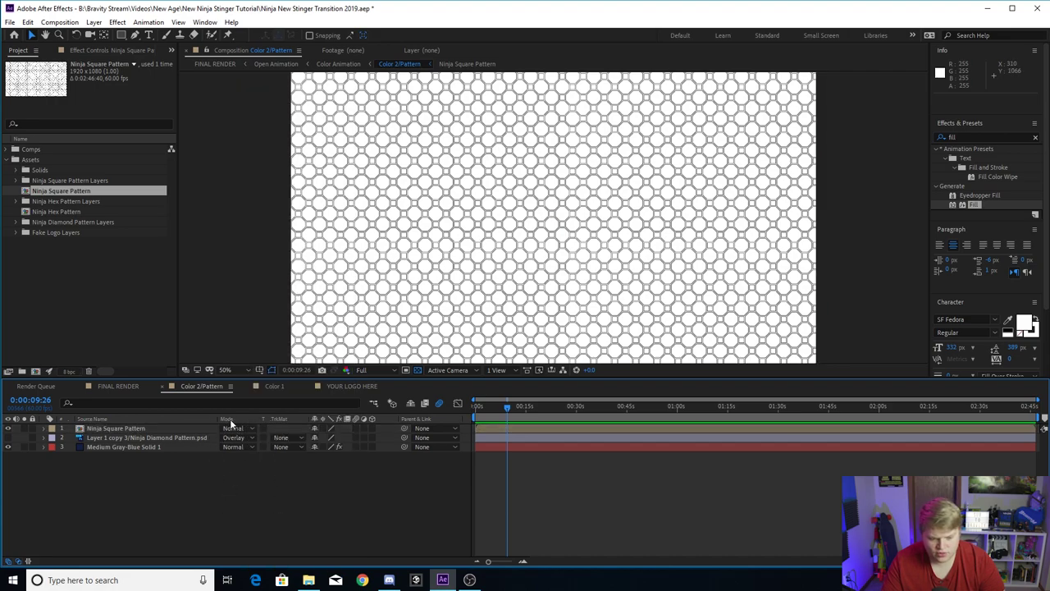
pyautogui.rightClick(241, 418)
pyautogui.click(193, 418)
pyautogui.rightClick(223, 420)
pyautogui.moveTo(236, 453)
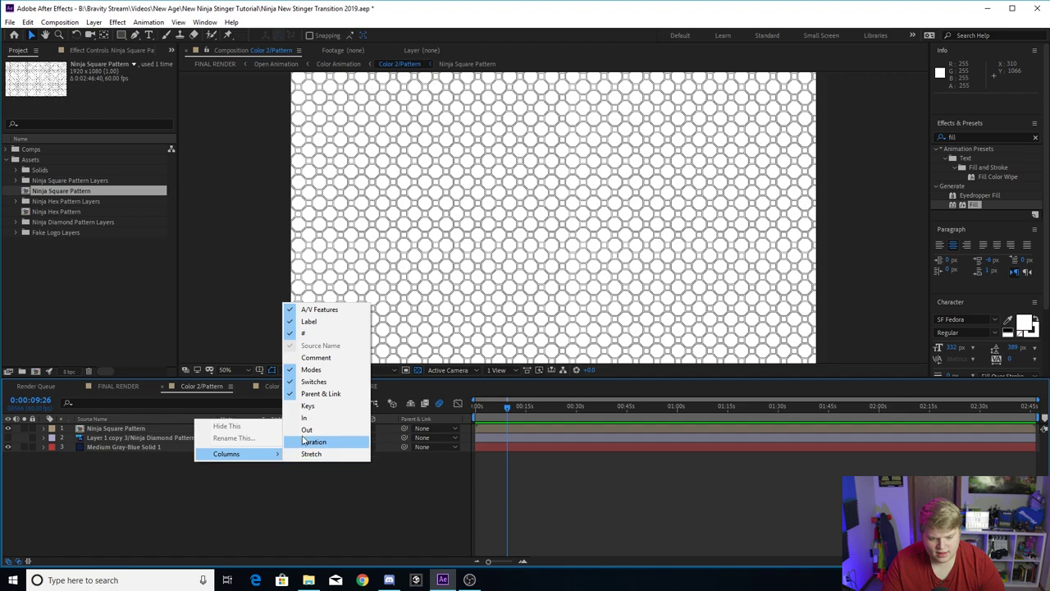
pyautogui.click(295, 521)
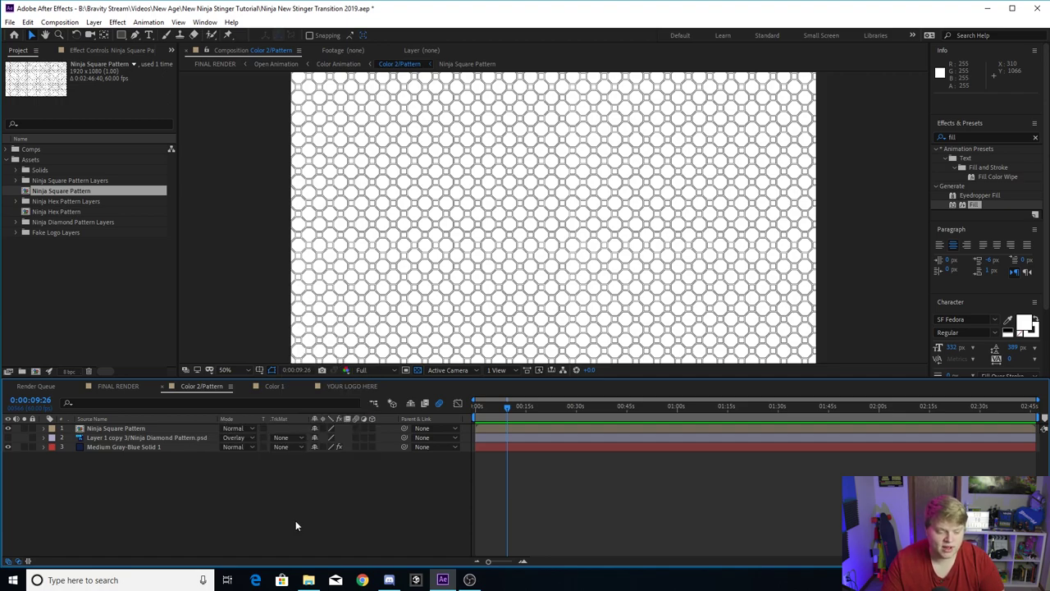
# - Set the blending mode of the Ninja Square Pattern layer in Color 2/Pattern to Overlay
pyautogui.click(156, 429)
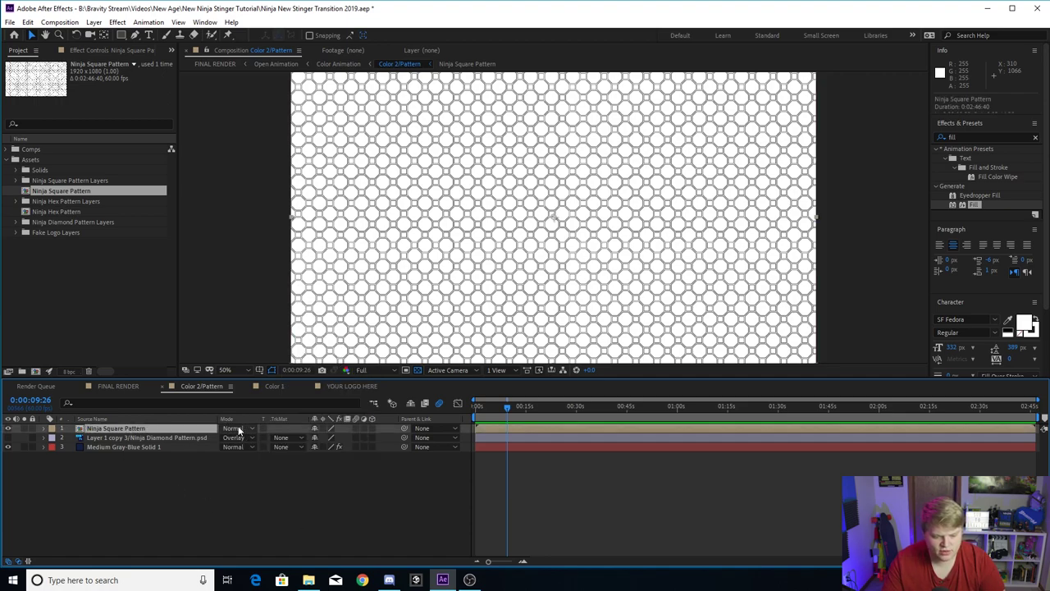
pyautogui.rightClick(195, 436)
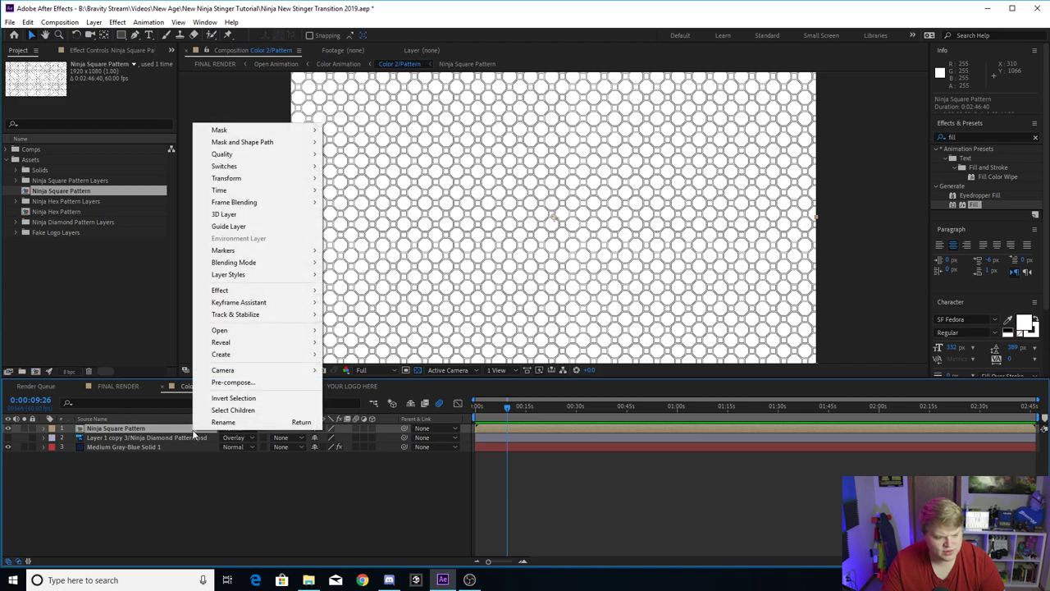
pyautogui.moveTo(253, 271)
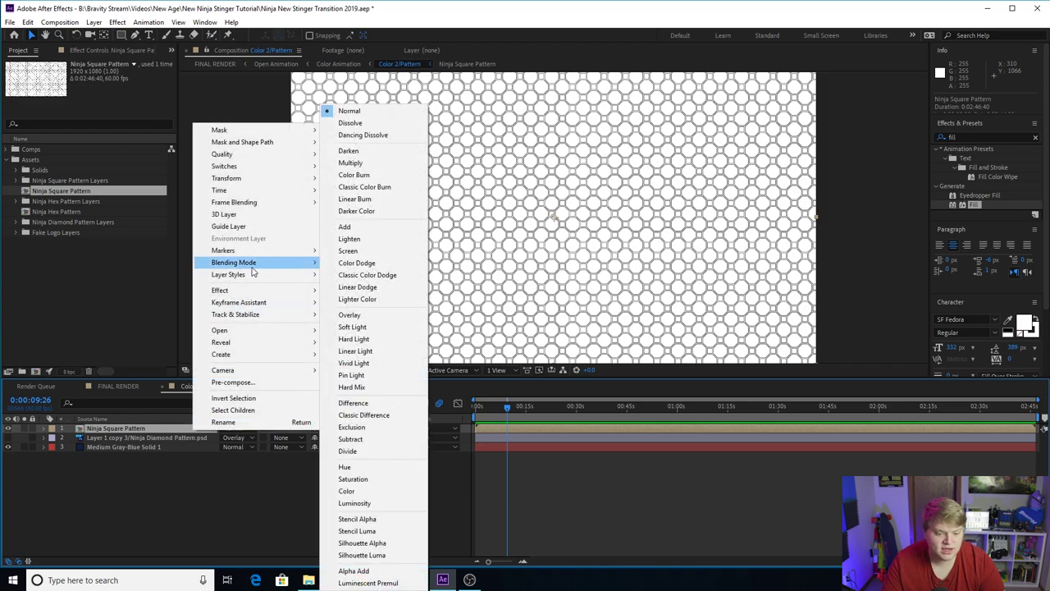
pyautogui.click(199, 520)
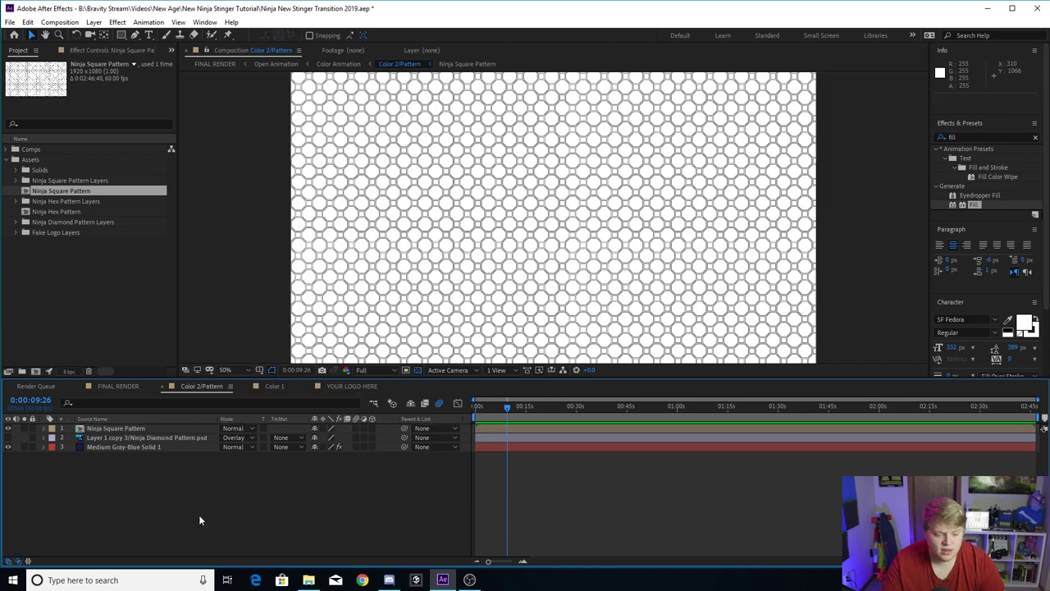
pyautogui.click(238, 429)
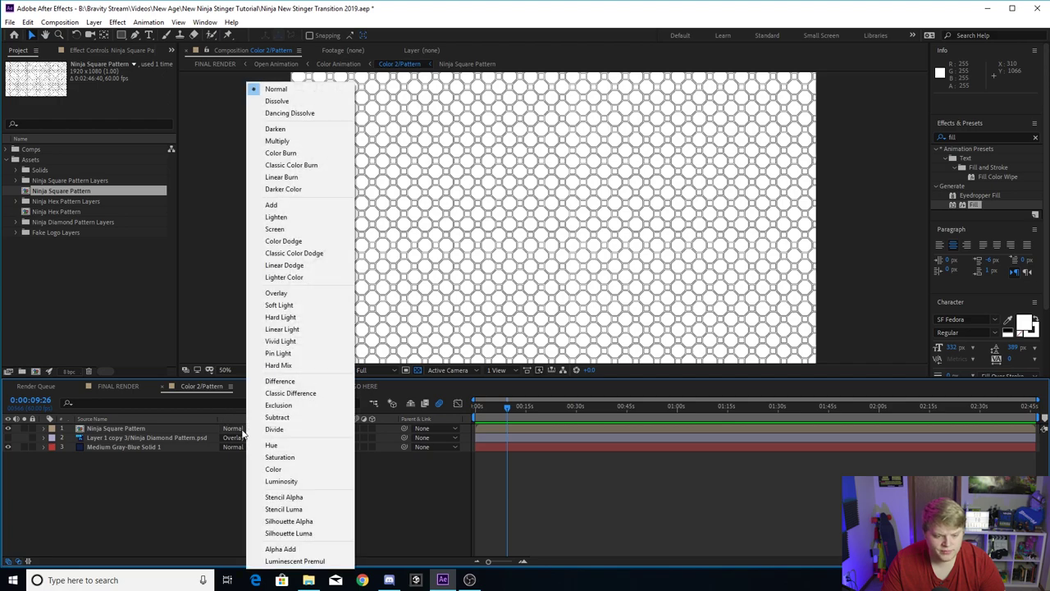
pyautogui.click(281, 296)
pyautogui.press(',')
pyautogui.press(',')
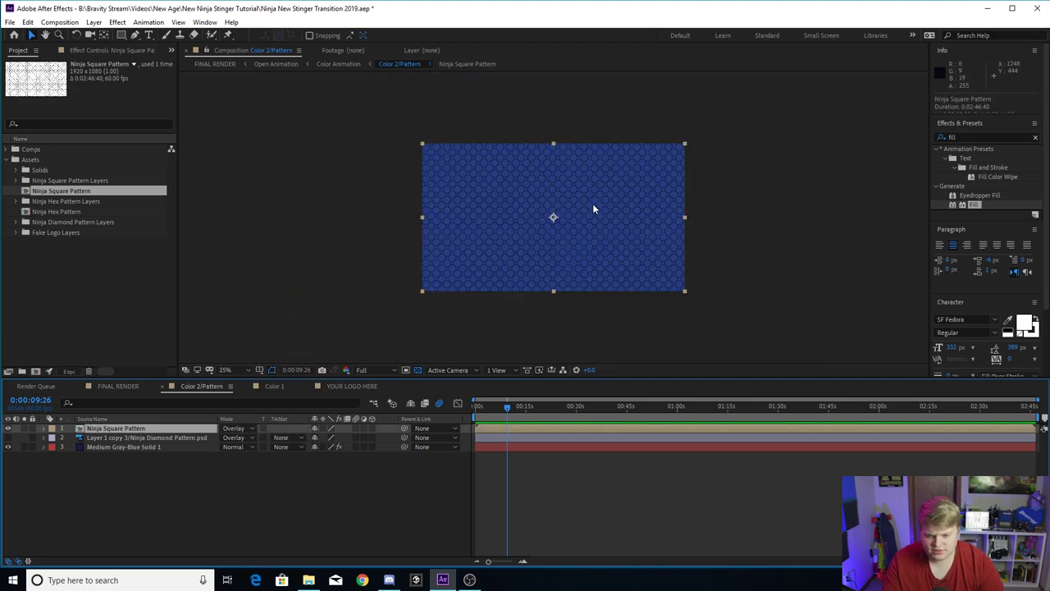
pyautogui.press('.')
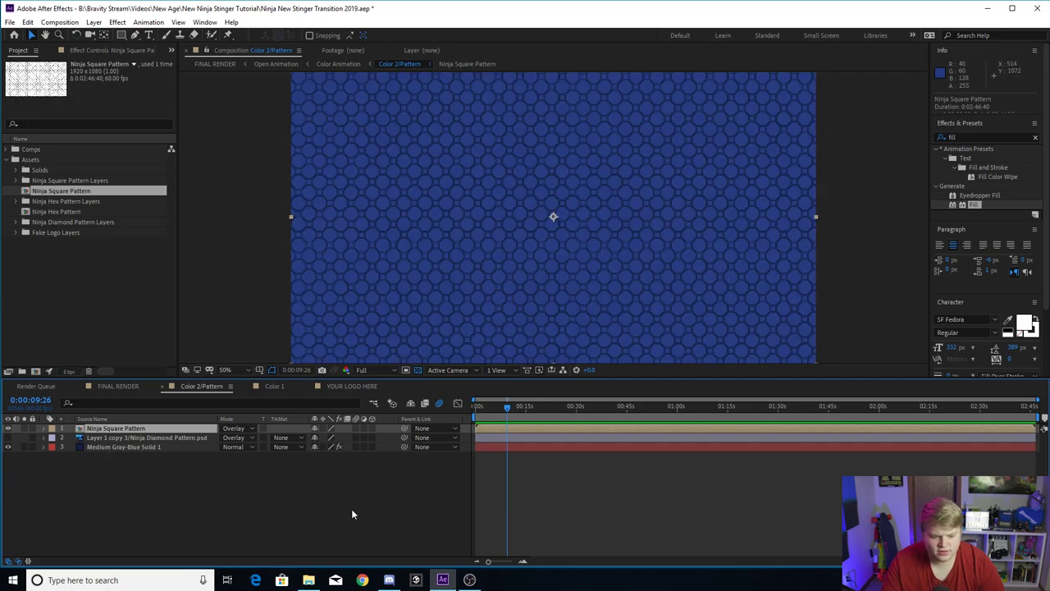
# - Check how the square pattern background looks in the FINAL RENDER composition by scrubbing into the transition
pyautogui.click(118, 385)
pyautogui.moveTo(478, 405); pyautogui.dragTo(519, 408)
pyautogui.press('.')
# - Replace the Ninja Square Pattern layer in Color 2/Pattern with Ninja Hex Pattern from Assets and set its blending mode to Overlay
pyautogui.click(201, 386)
pyautogui.click(115, 528)
pyautogui.click(133, 430)
pyautogui.moveTo(58, 211); pyautogui.dragTo(115, 427)
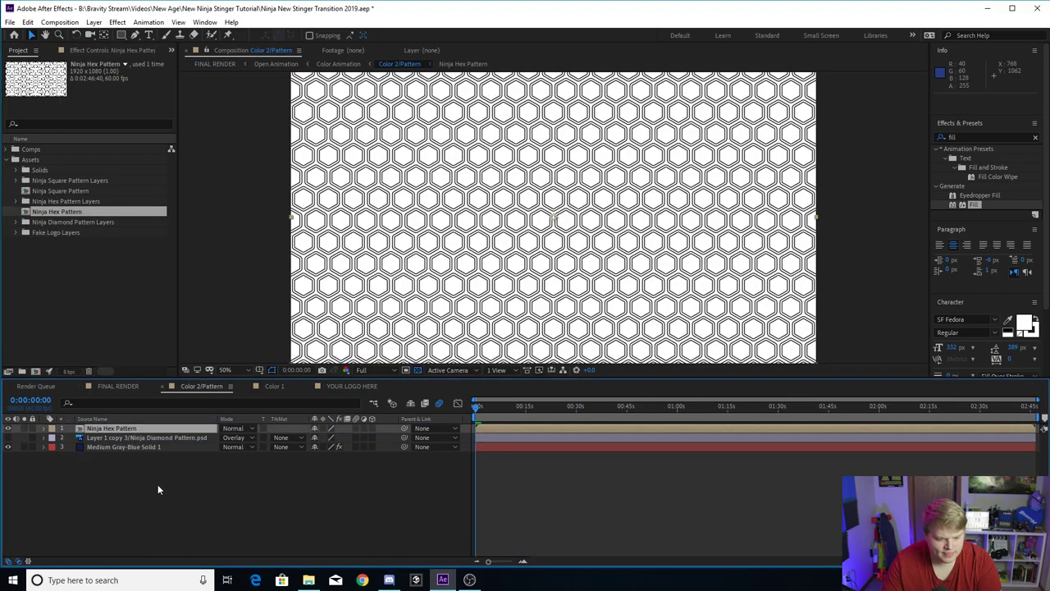
pyautogui.click(234, 428)
pyautogui.click(274, 296)
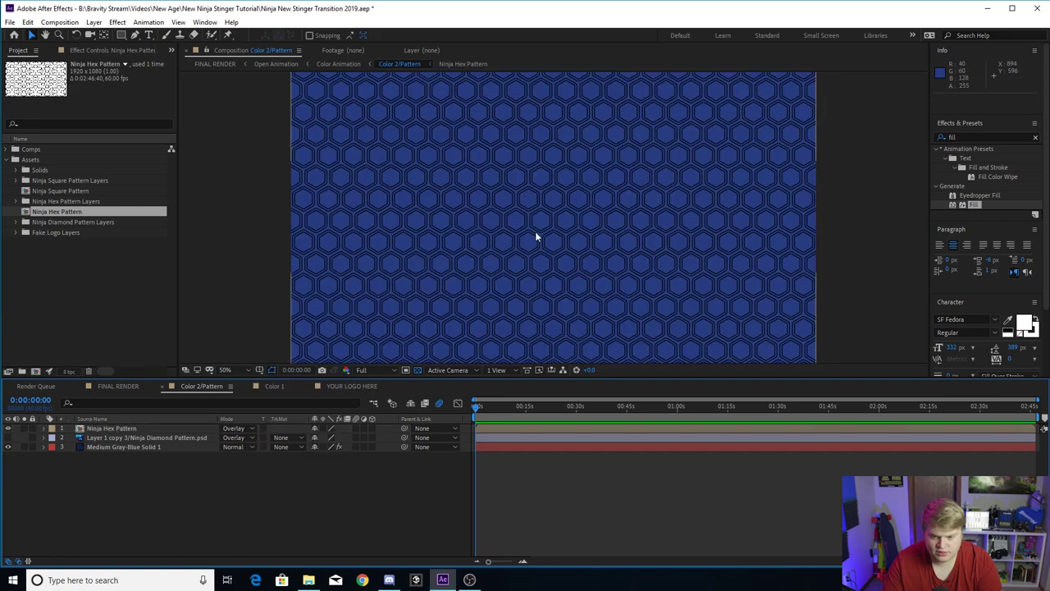
# - Scrub FINAL RENDER around frames 24 to 26 to examine the hex pattern background
pyautogui.click(132, 386)
pyautogui.moveTo(548, 414); pyautogui.dragTo(513, 412)
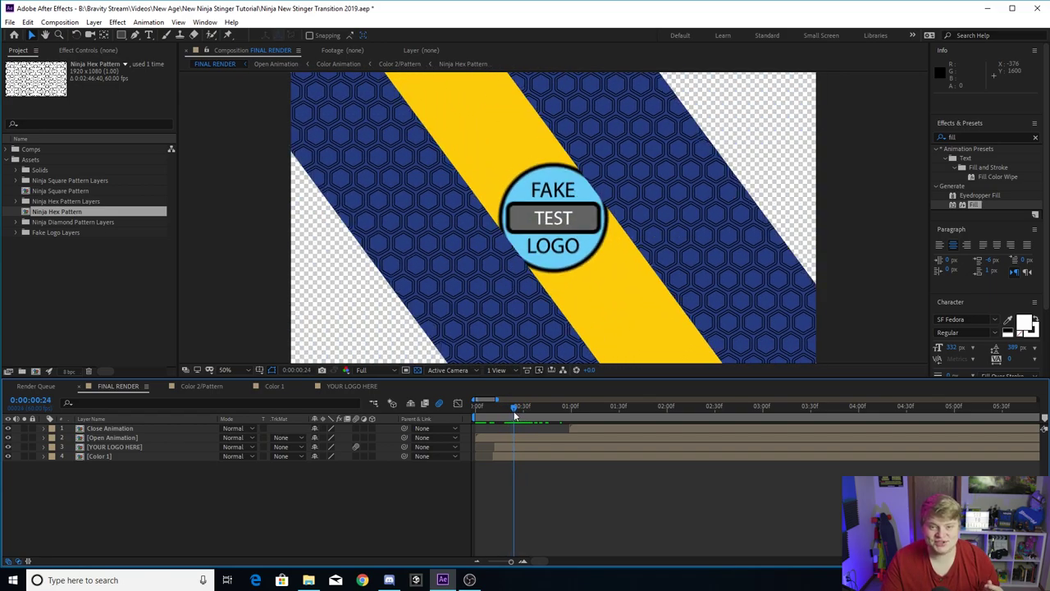
pyautogui.moveTo(514, 411); pyautogui.dragTo(515, 410)
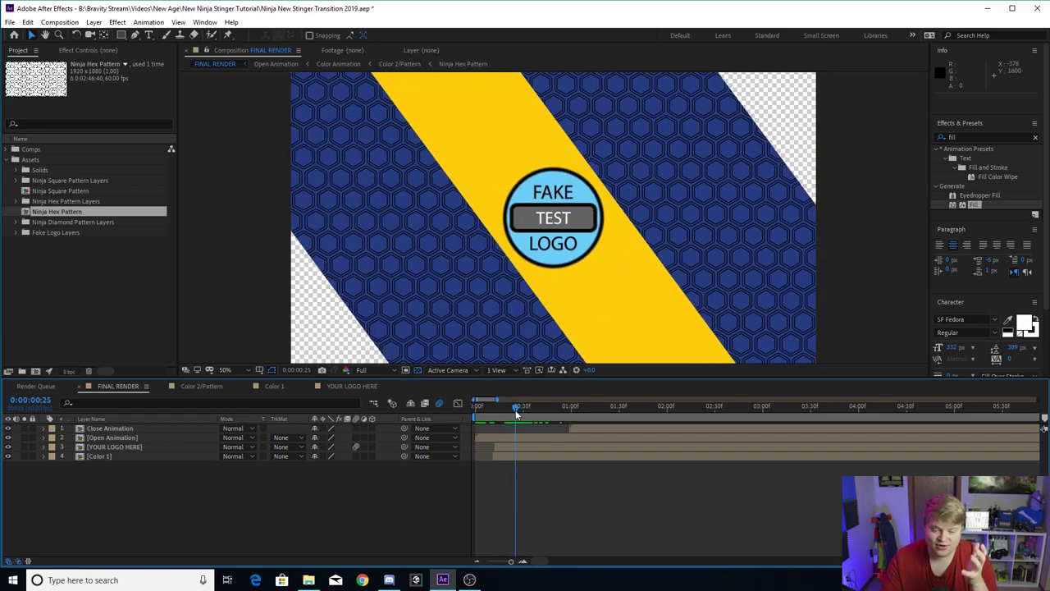
pyautogui.moveTo(515, 410); pyautogui.dragTo(517, 406)
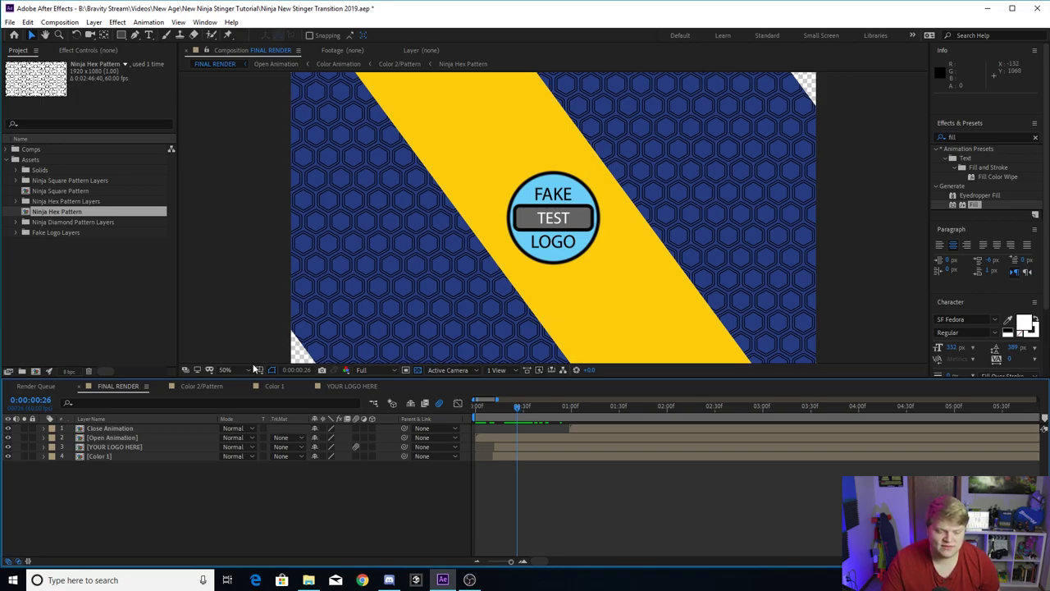
# - Set the blending mode of the Ninja Hex Pattern layer in Color 2/Pattern to Normal and view it at 0:00:05:41
pyautogui.click(206, 385)
pyautogui.click(134, 429)
pyautogui.click(235, 428)
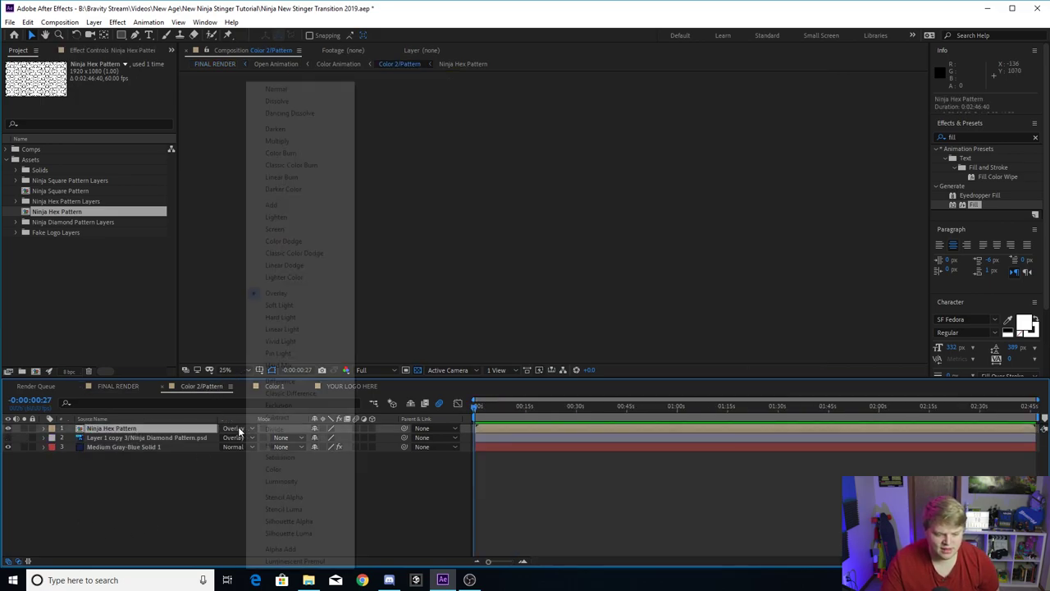
pyautogui.click(283, 87)
pyautogui.click(495, 405)
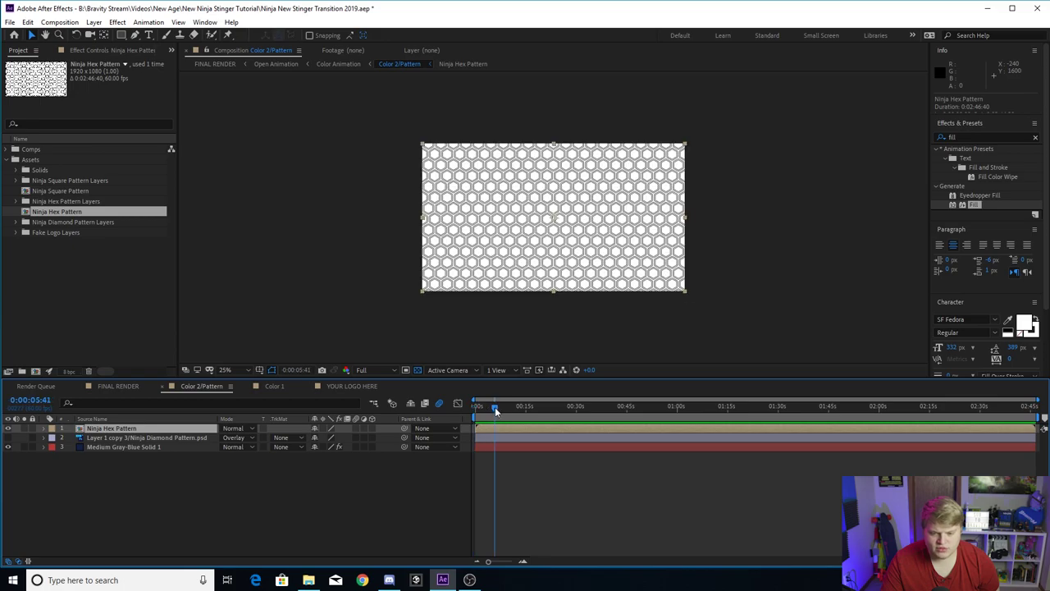
pyautogui.press('.')
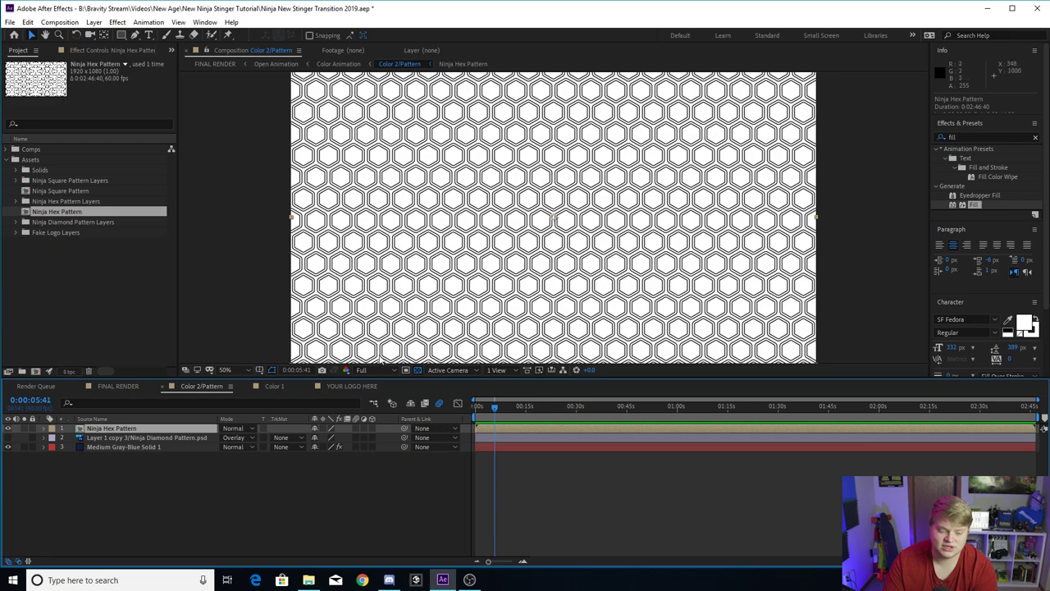
pyautogui.click(126, 448)
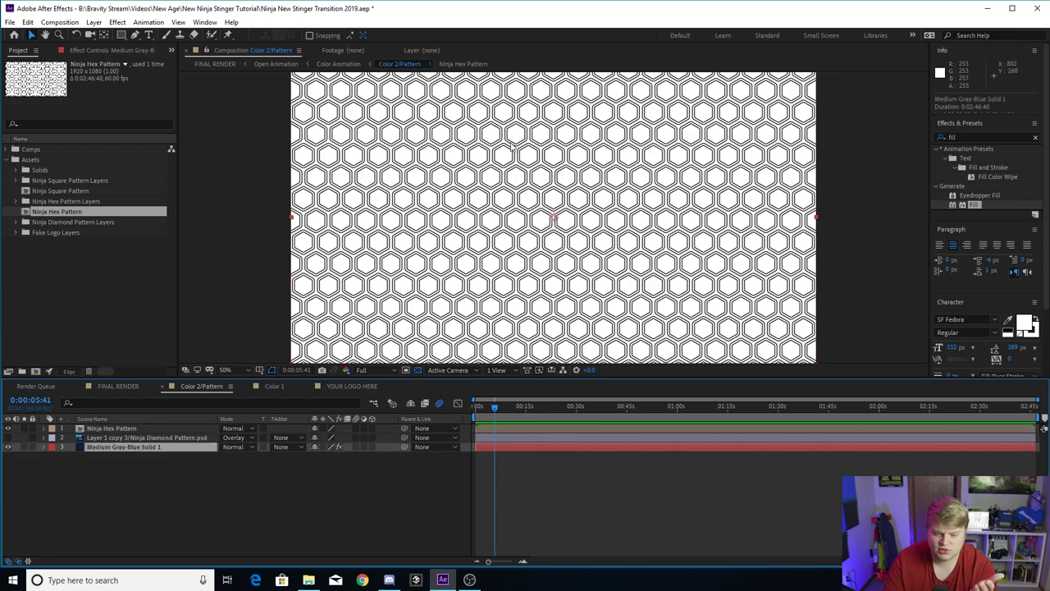
pyautogui.press(',')
pyautogui.click(568, 307)
pyautogui.press('.')
pyautogui.press(',')
pyautogui.press('.')
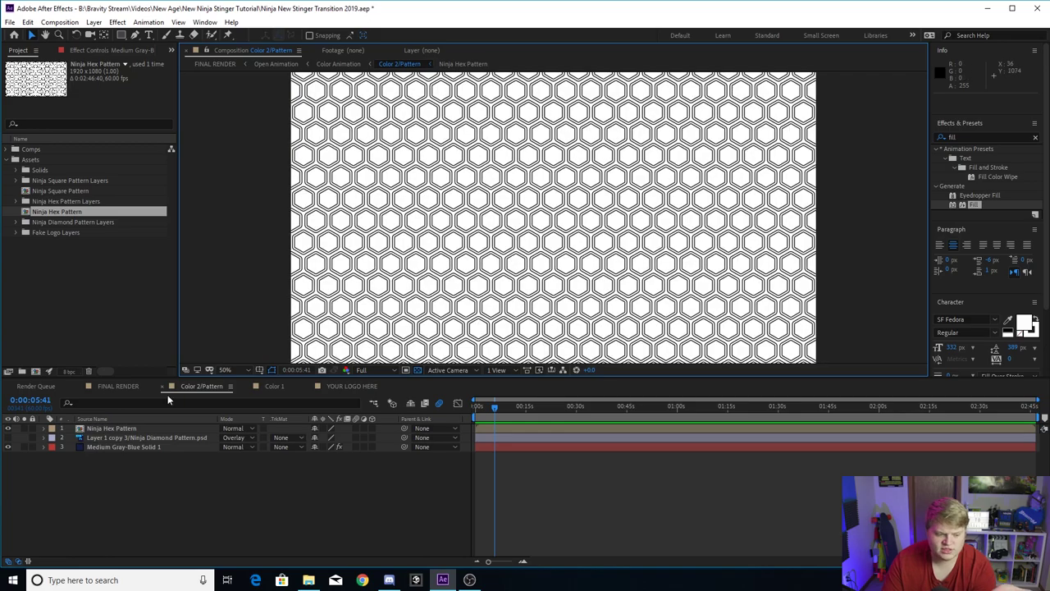
# - Delete the Ninja Hex Pattern layer from Color 2/Pattern and make the Ninja Diamond Pattern layer visible
pyautogui.click(8, 429)
pyautogui.press('Delete')
pyautogui.press(',')
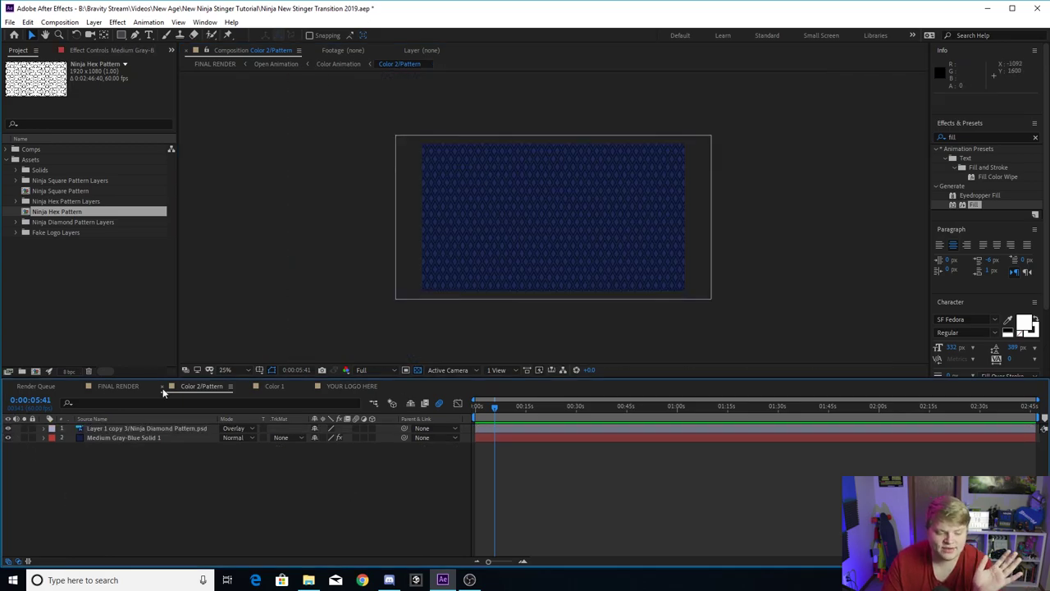
# - Look over the Color 1 and YOUR LOGO HERE compositions and toggle the Fake Logo layer's visibility
pyautogui.click(274, 386)
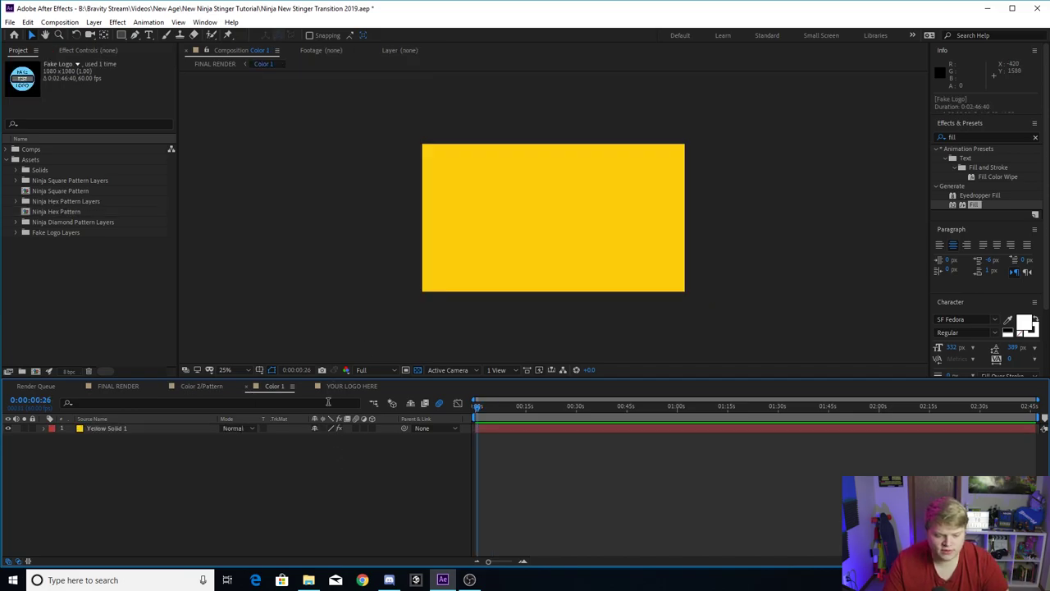
pyautogui.click(362, 388)
pyautogui.press('.')
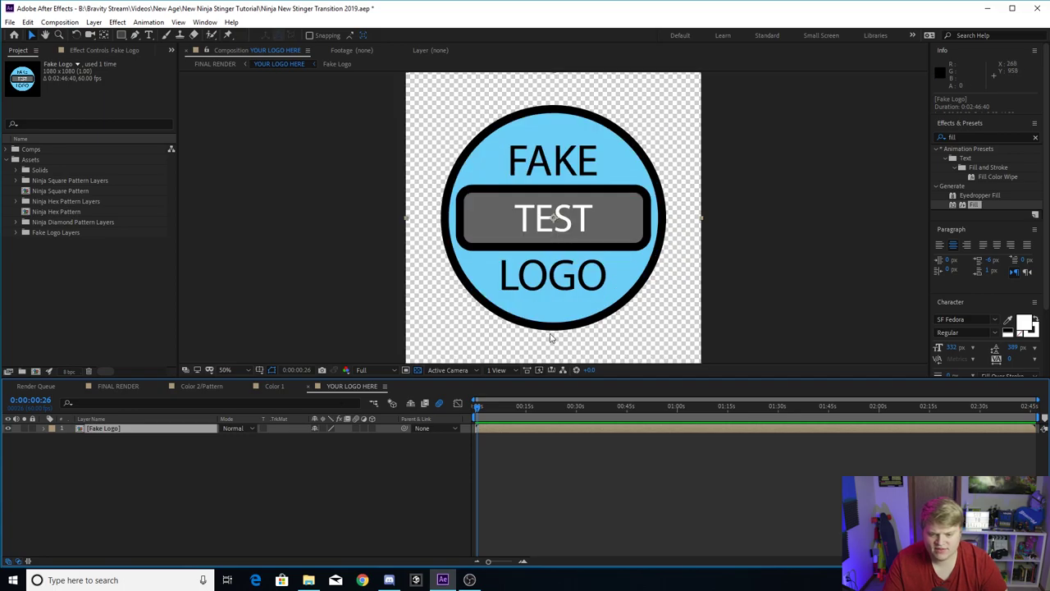
pyautogui.click(8, 428)
pyautogui.click(8, 429)
# - Delete the Fake Logo layer from YOUR LOGO HERE and add the Fake Logo composition from the Fake Logo Layers folder in its place
pyautogui.press('Delete')
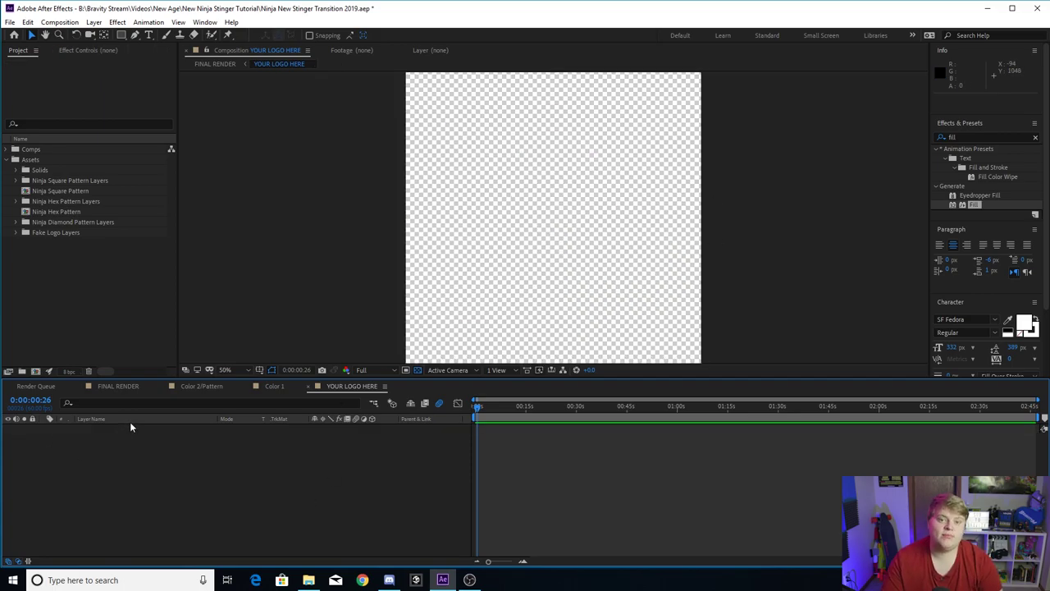
pyautogui.click(83, 254)
pyautogui.click(15, 233)
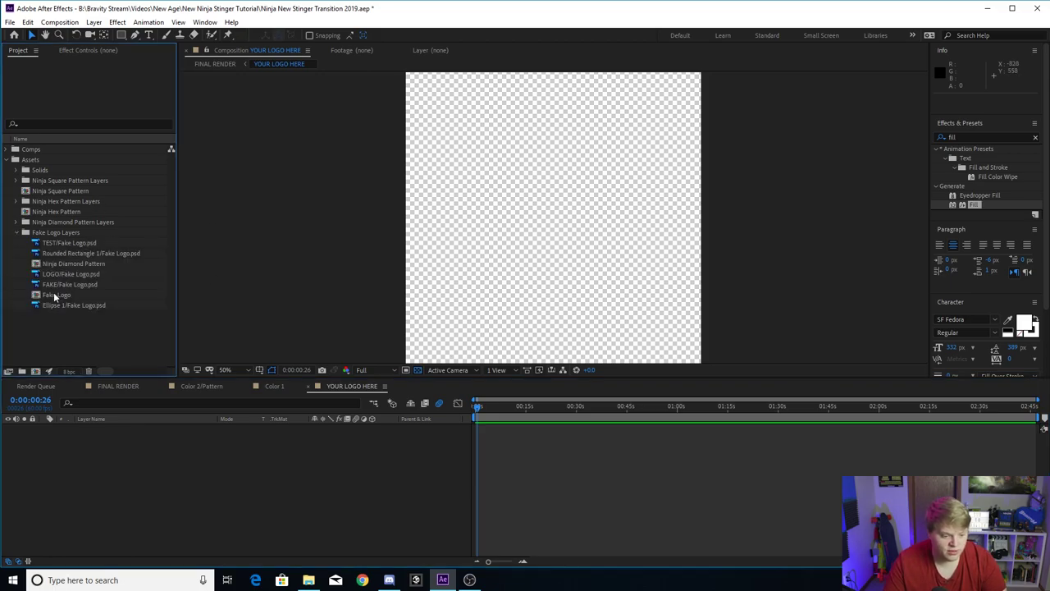
pyautogui.moveTo(49, 295); pyautogui.dragTo(314, 517)
pyautogui.press(',')
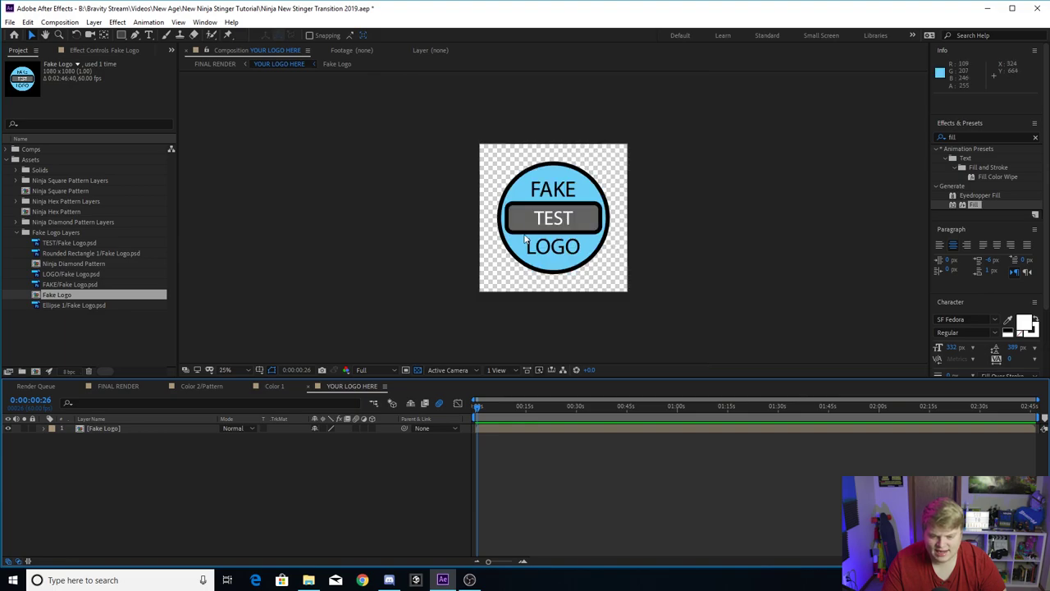
# - Scale the Fake Logo layer to about 101% so it fills the YOUR LOGO HERE composition
pyautogui.click(161, 430)
pyautogui.moveTo(472, 297); pyautogui.dragTo(478, 330)
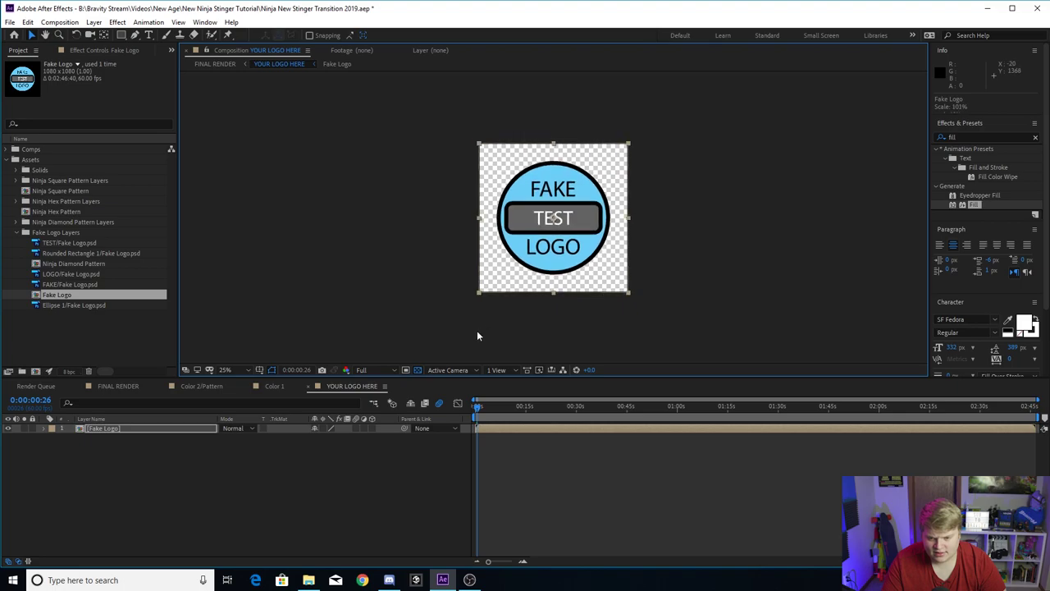
pyautogui.press('.')
pyautogui.press('.')
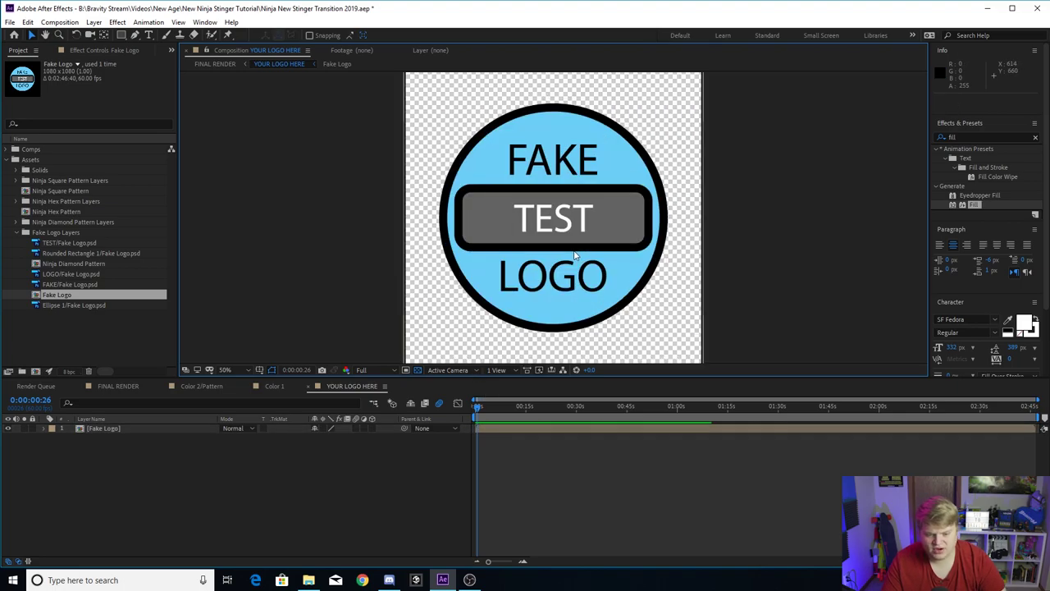
# - Scrub and play back the stinger transition in the FINAL RENDER composition to review the whole animation with the logo
pyautogui.click(118, 386)
pyautogui.press(',')
pyautogui.press('.')
pyautogui.moveTo(513, 408)
pyautogui.mouseDown()
pyautogui.moveTo(481, 416)
pyautogui.moveTo(529, 417)
pyautogui.moveTo(508, 415)
pyautogui.mouseUp()
pyautogui.press(',')
pyautogui.press('space')
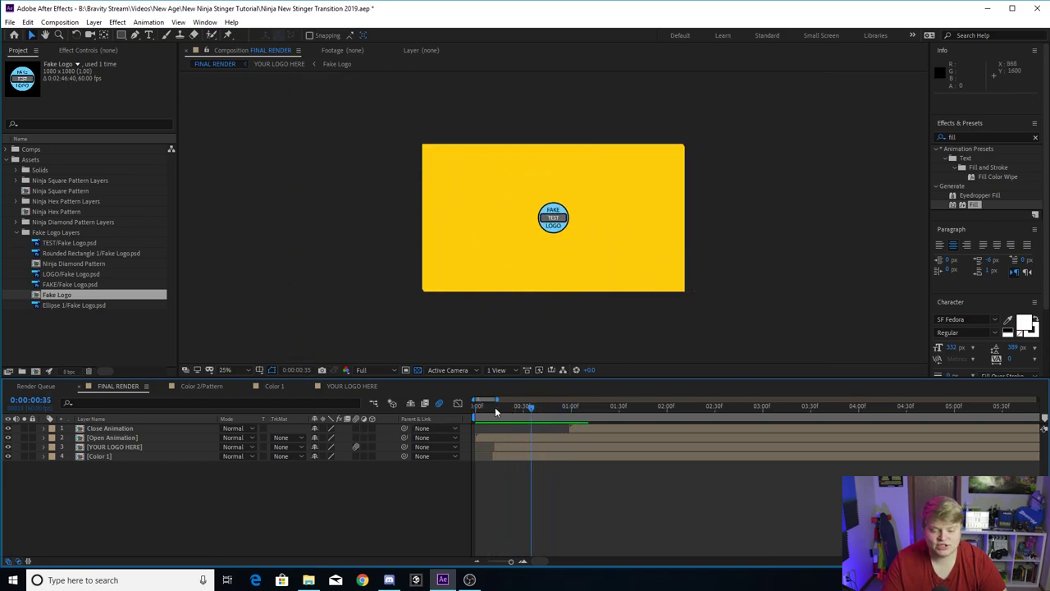
pyautogui.press('space')
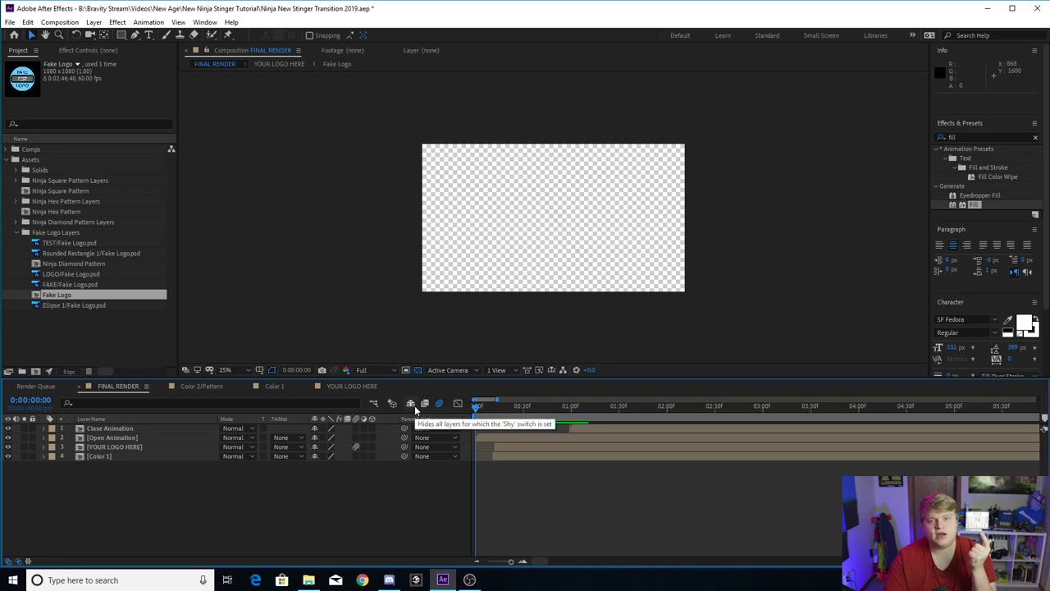
pyautogui.moveTo(496, 400); pyautogui.dragTo(478, 400)
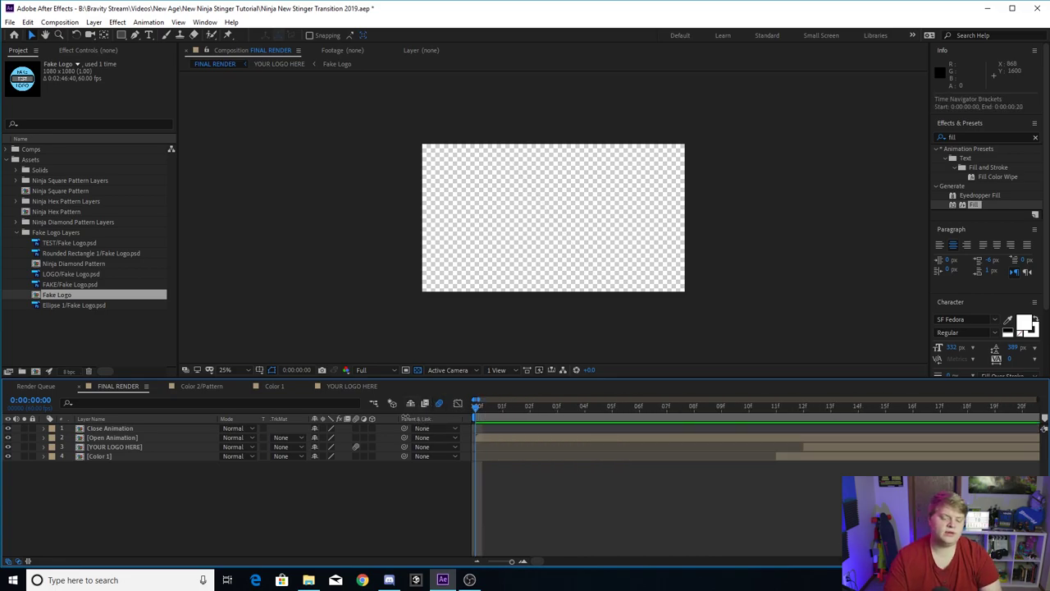
pyautogui.press('space')
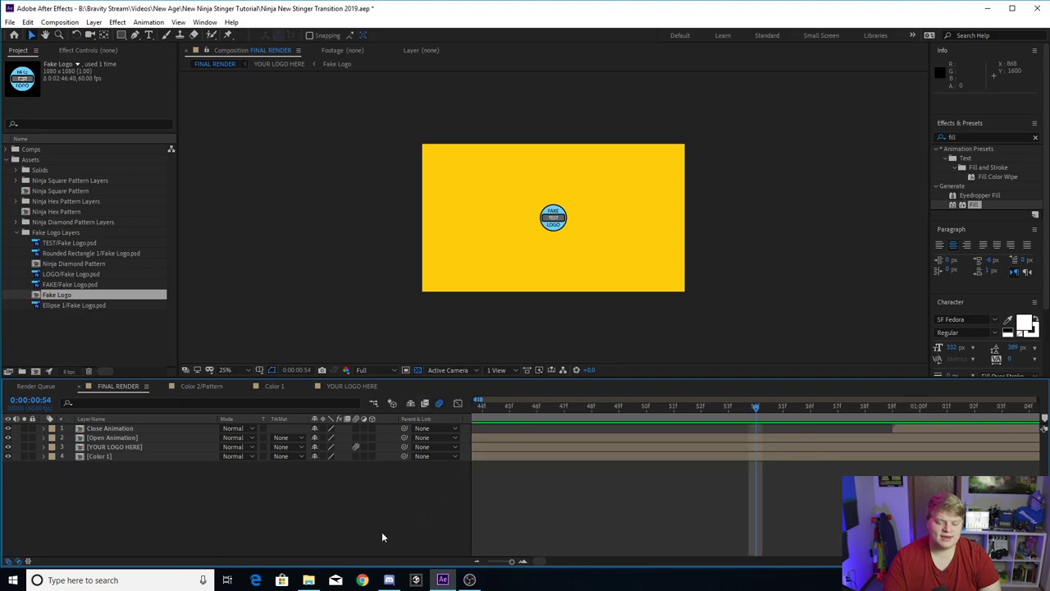
# - Set the FINAL RENDER work area to end at 0:00:01:38 and return the playhead to the start
pyautogui.press(';')
pyautogui.moveTo(540, 418); pyautogui.dragTo(619, 406)
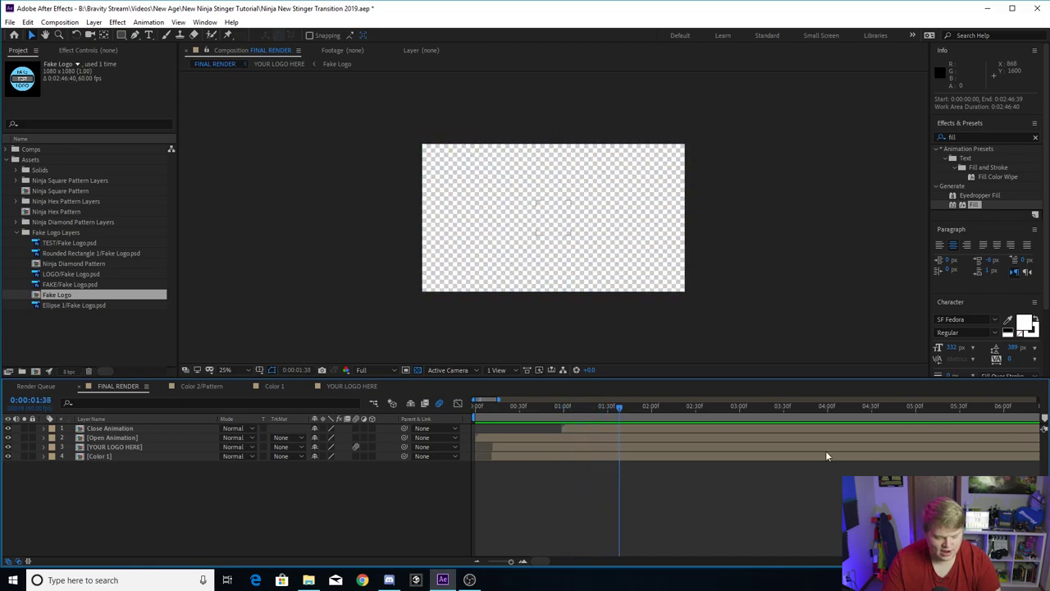
pyautogui.press('n')
pyautogui.moveTo(625, 415); pyautogui.dragTo(396, 408)
pyautogui.moveTo(555, 407); pyautogui.dragTo(474, 408)
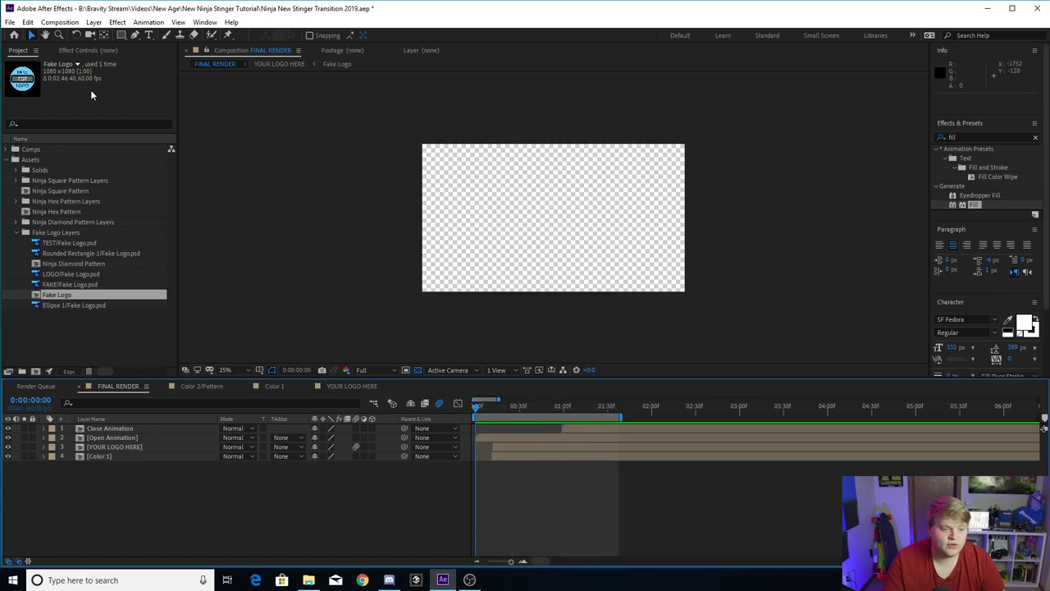
# - Add the FINAL RENDER composition to the Render Queue
pyautogui.click(61, 22)
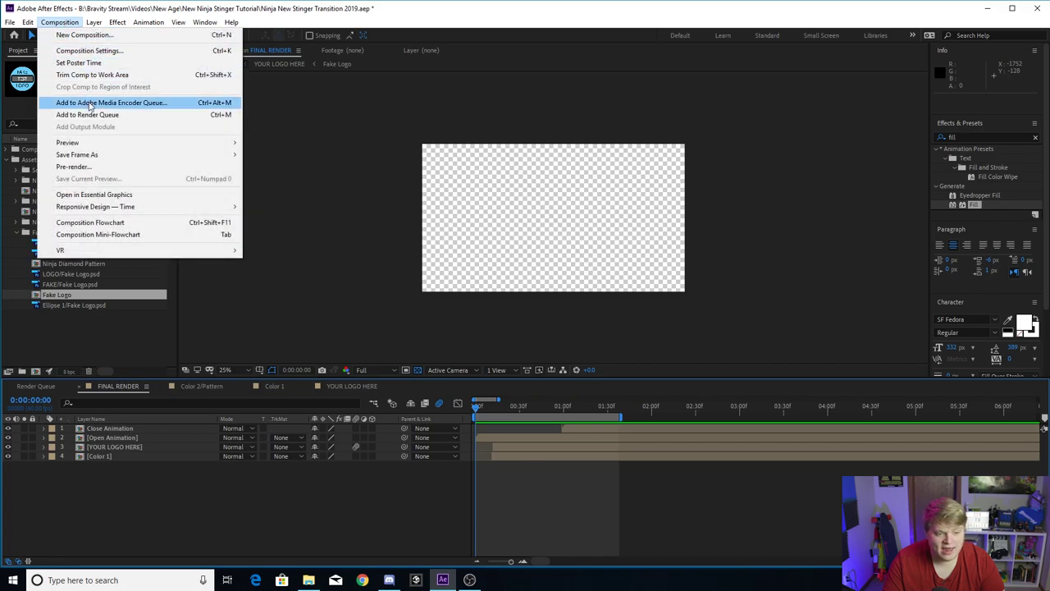
pyautogui.click(81, 114)
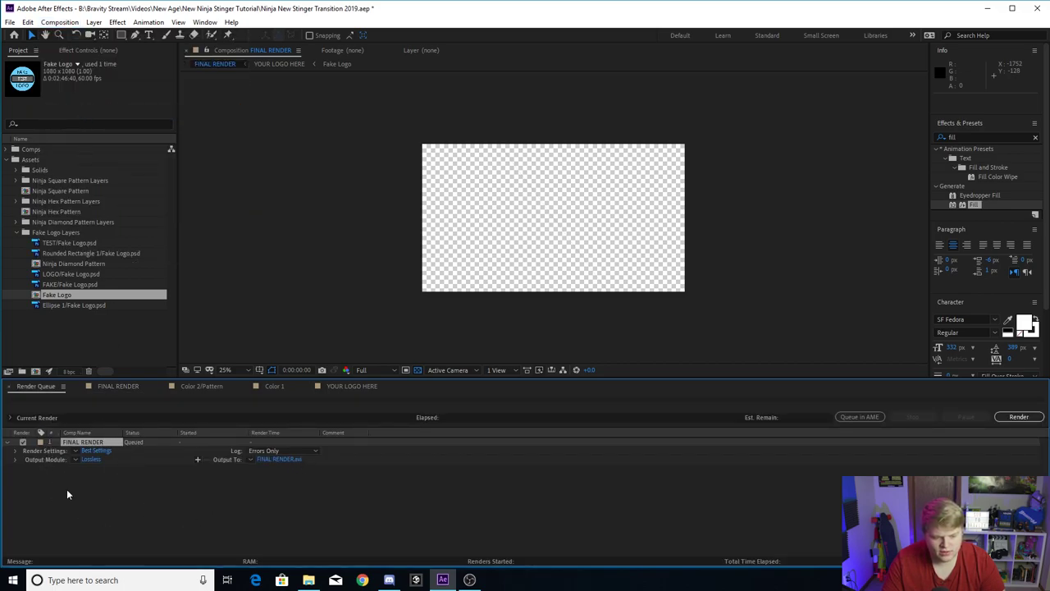
pyautogui.click(98, 483)
# - Configure the output module of the FINAL RENDER queue item to QuickTime format with RGB + Alpha channels
pyautogui.click(92, 459)
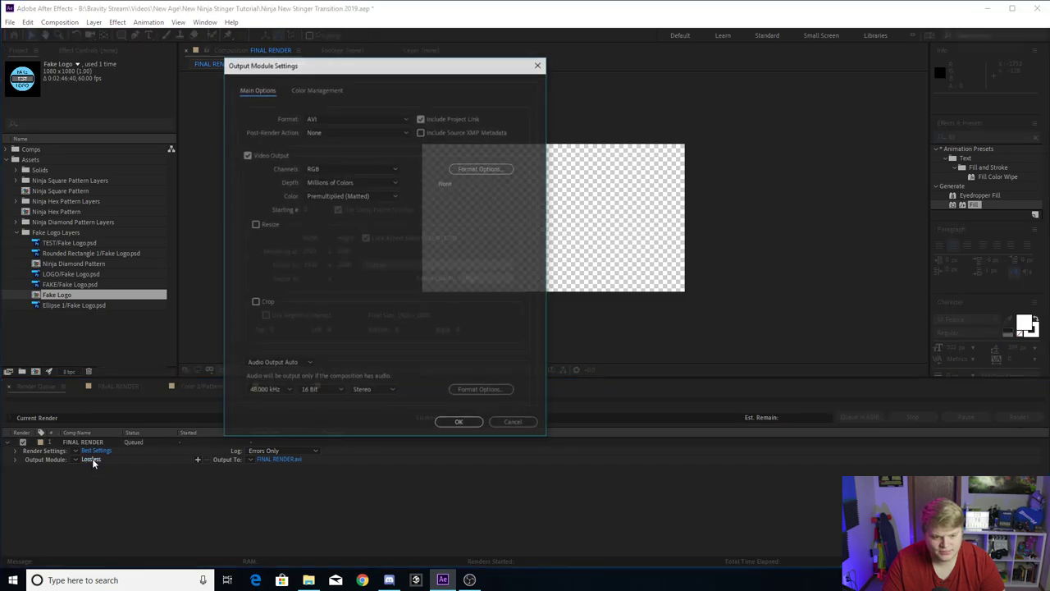
pyautogui.click(339, 118)
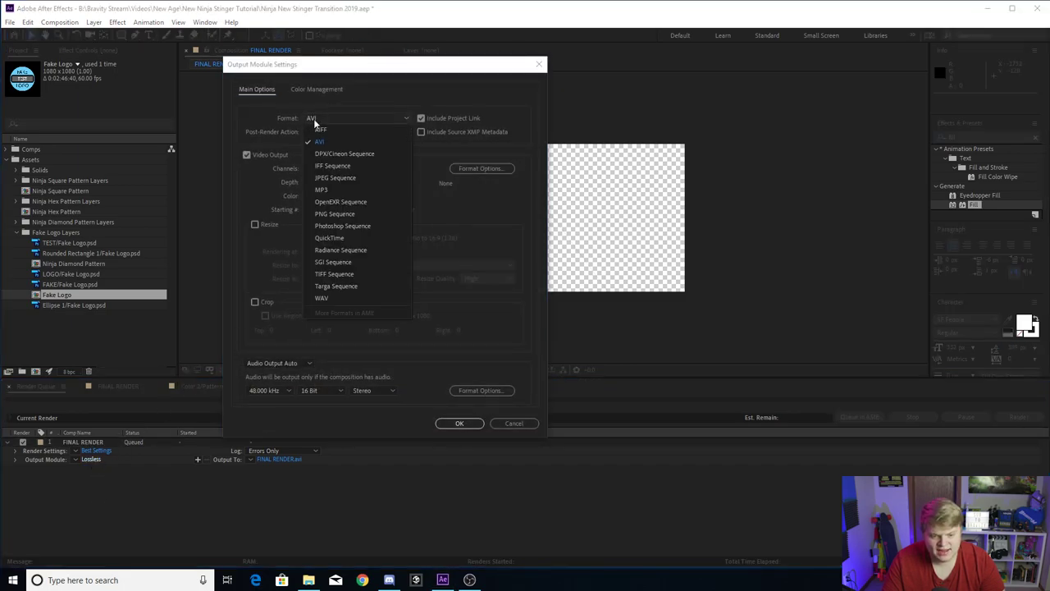
pyautogui.click(346, 237)
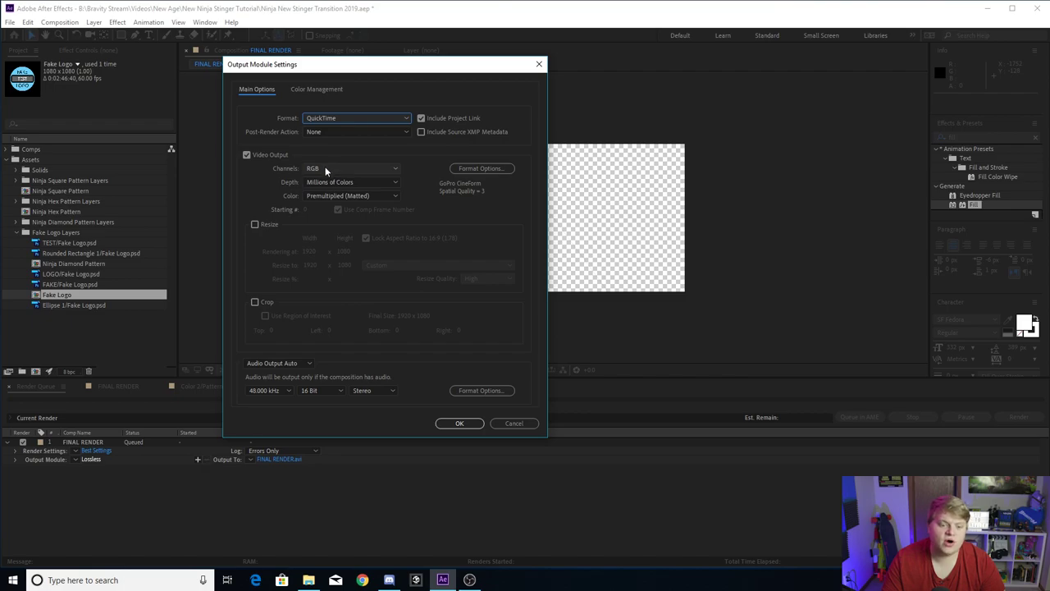
pyautogui.click(325, 167)
pyautogui.click(339, 205)
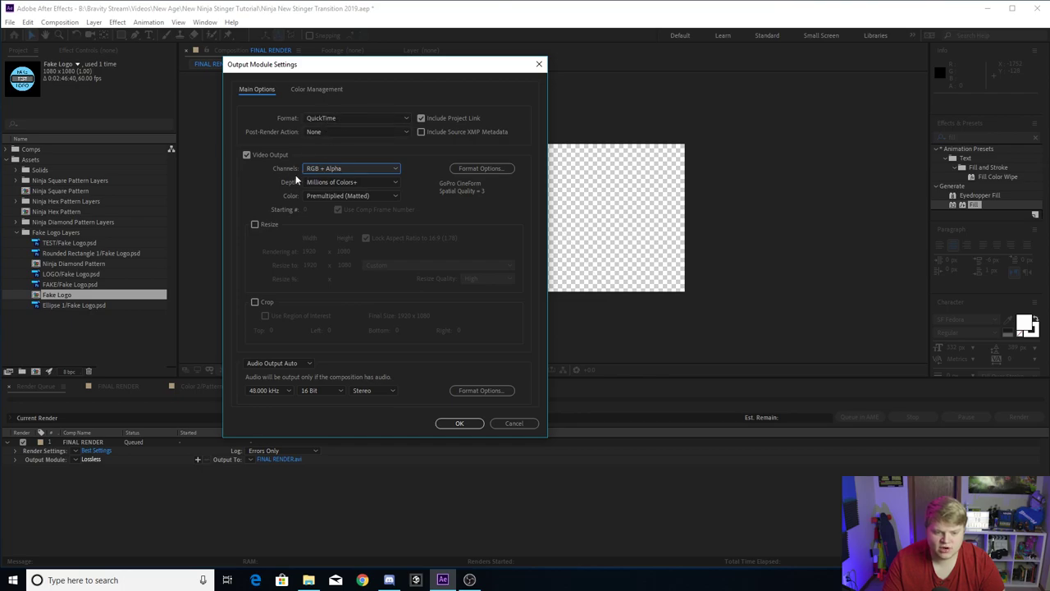
pyautogui.click(462, 423)
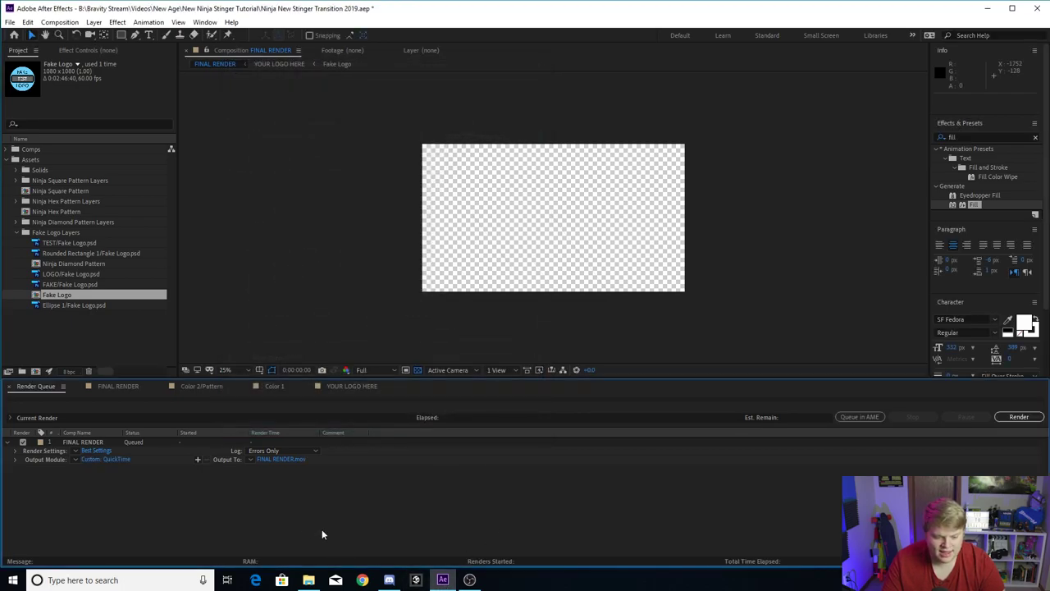